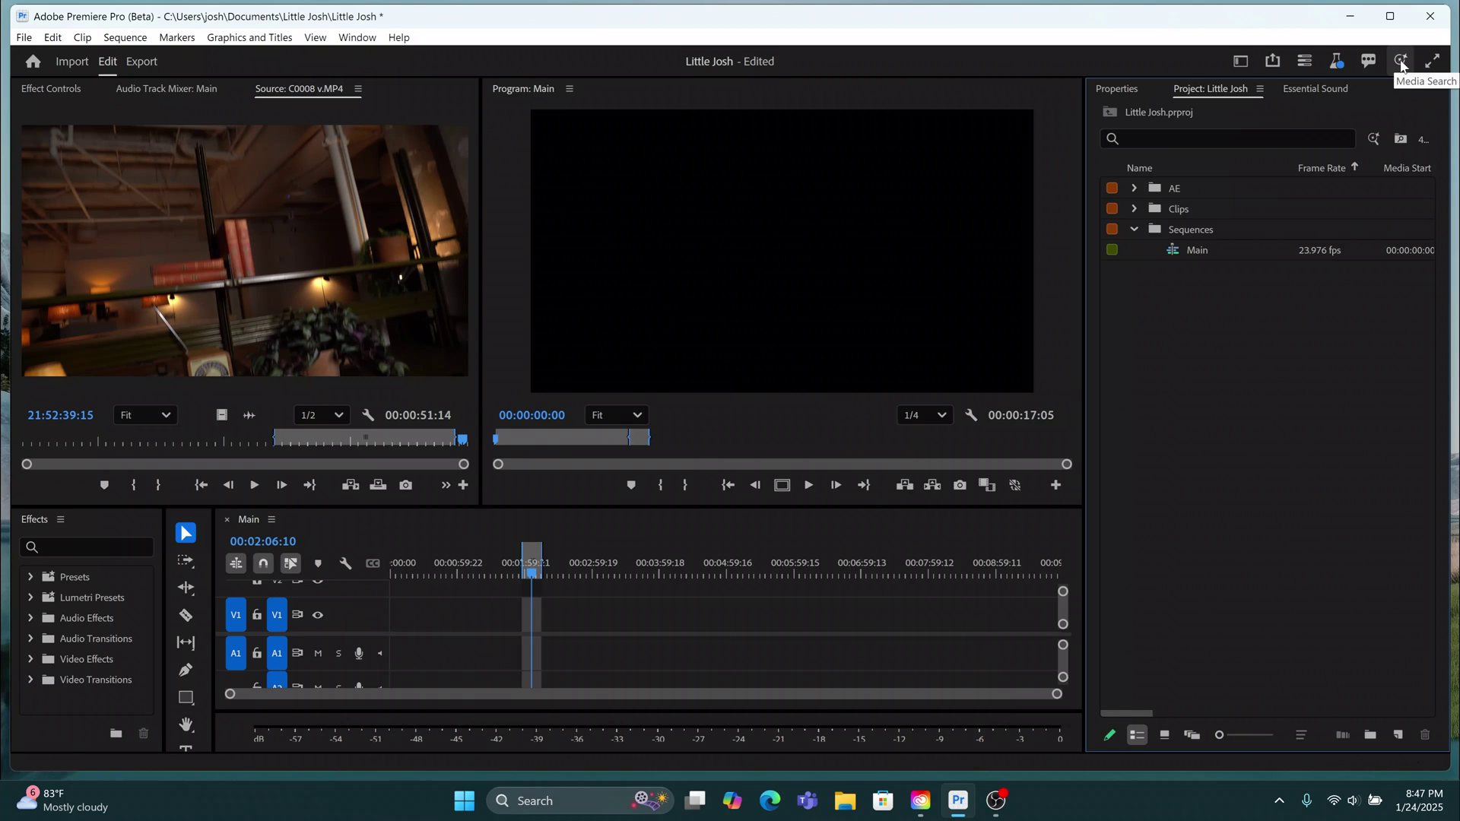
Open Media Search and limit the search to Visuals only.
{"action": "left_click", "coordinate": [1260, 196]}
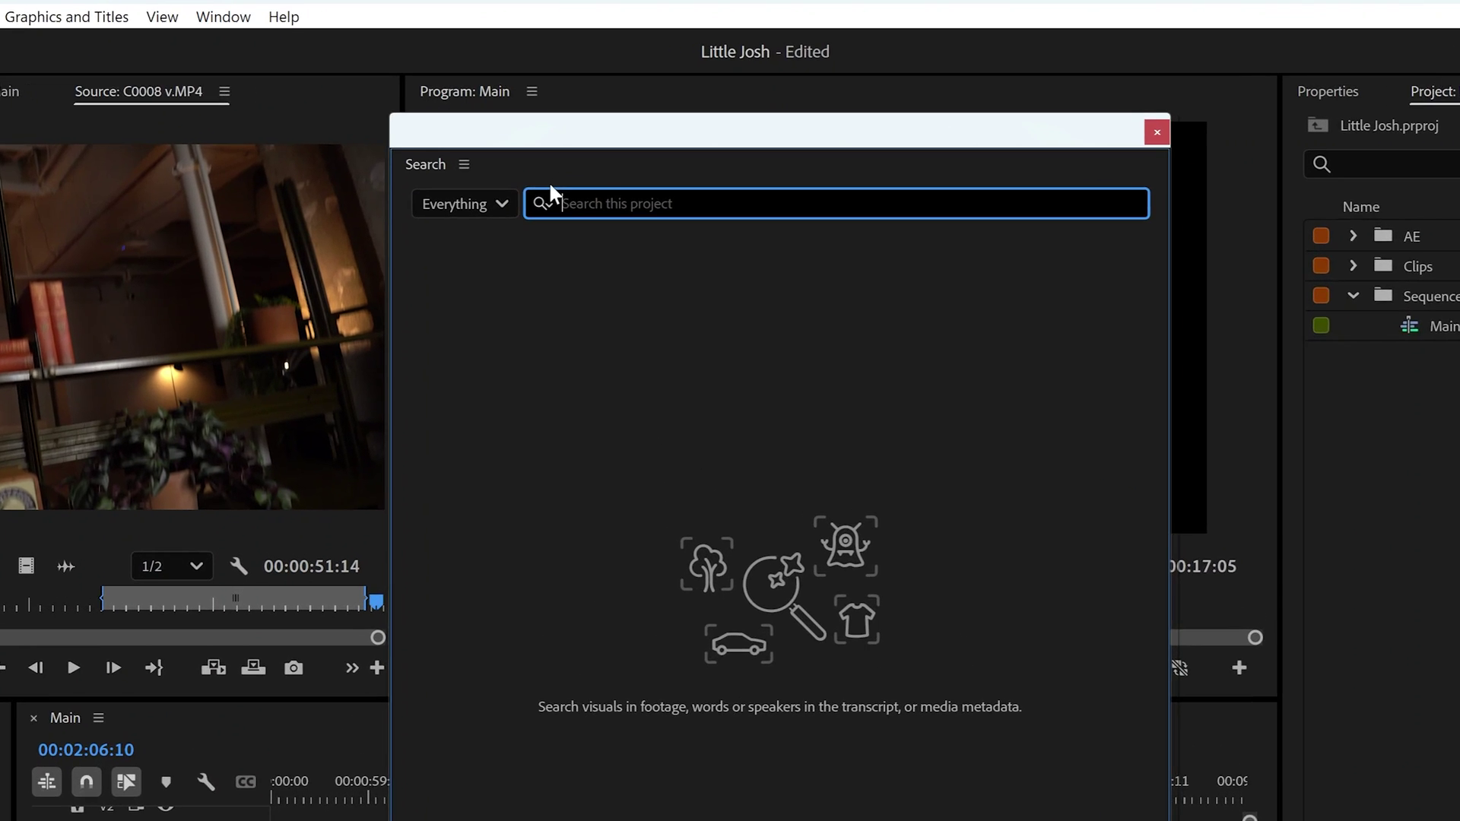
{"action": "left_click", "coordinate": [521, 165]}
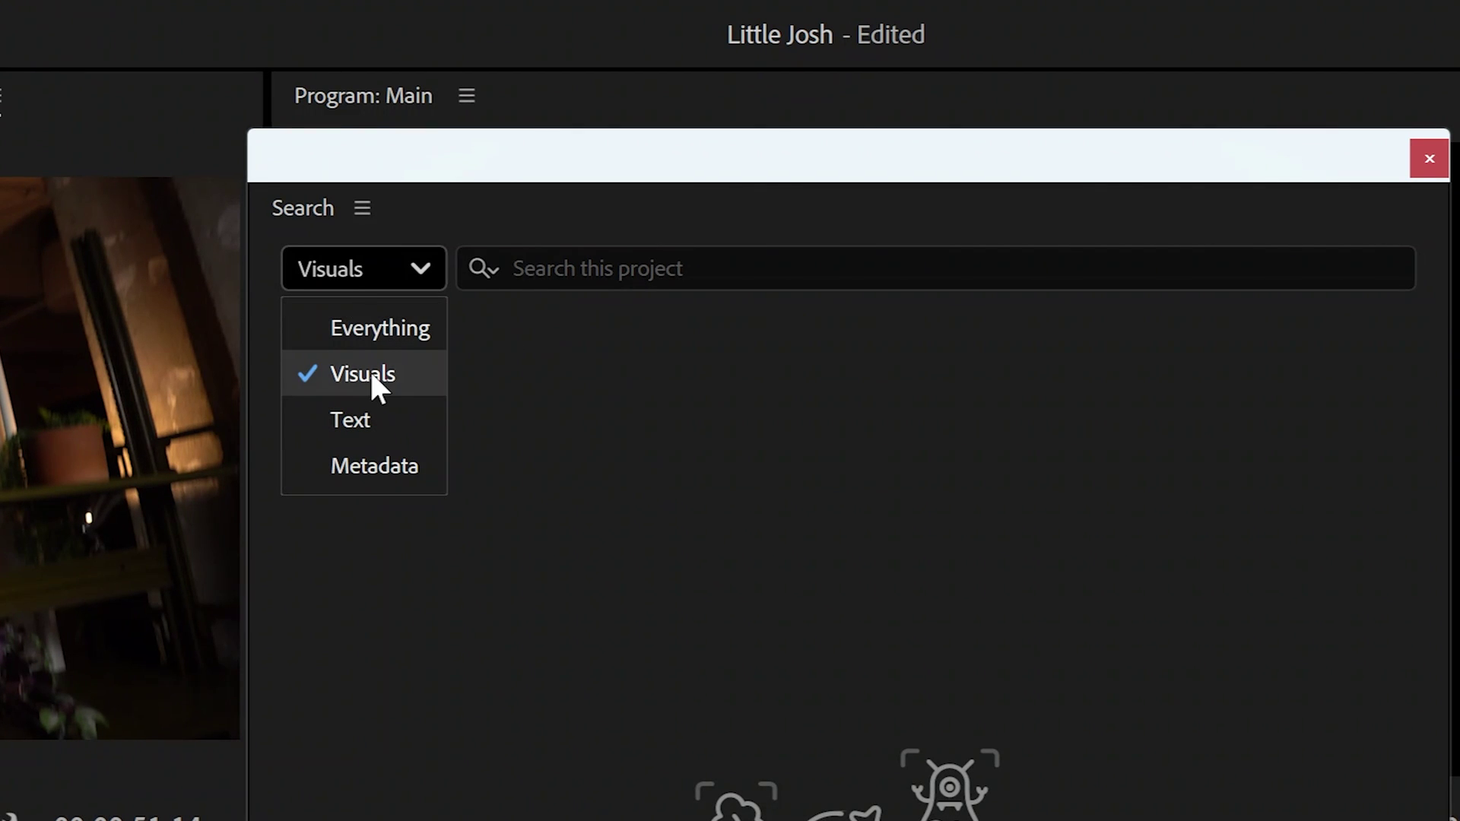
{"action": "left_click", "coordinate": [452, 164]}
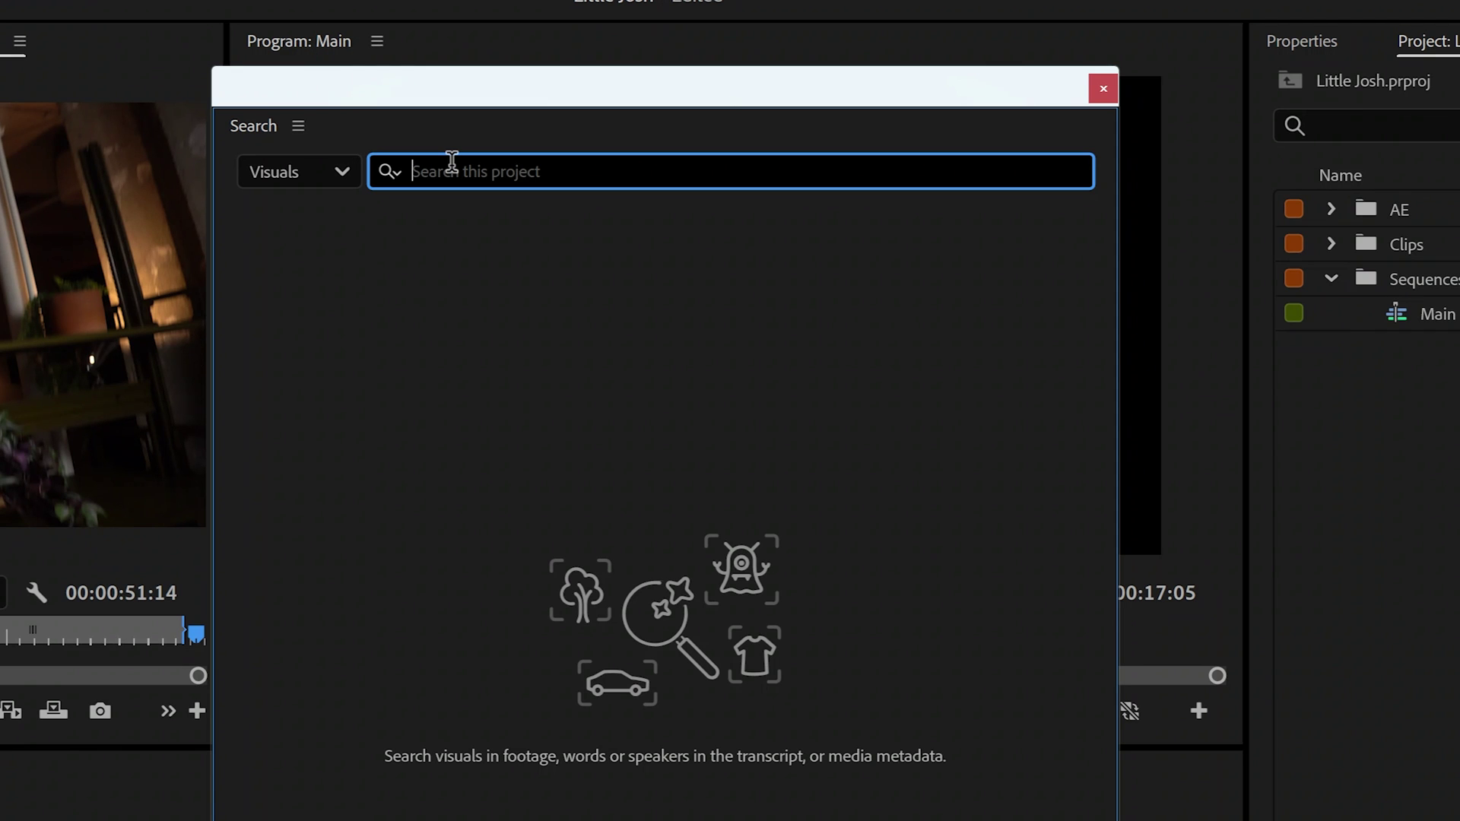
{"action": "type", "text": "black "}
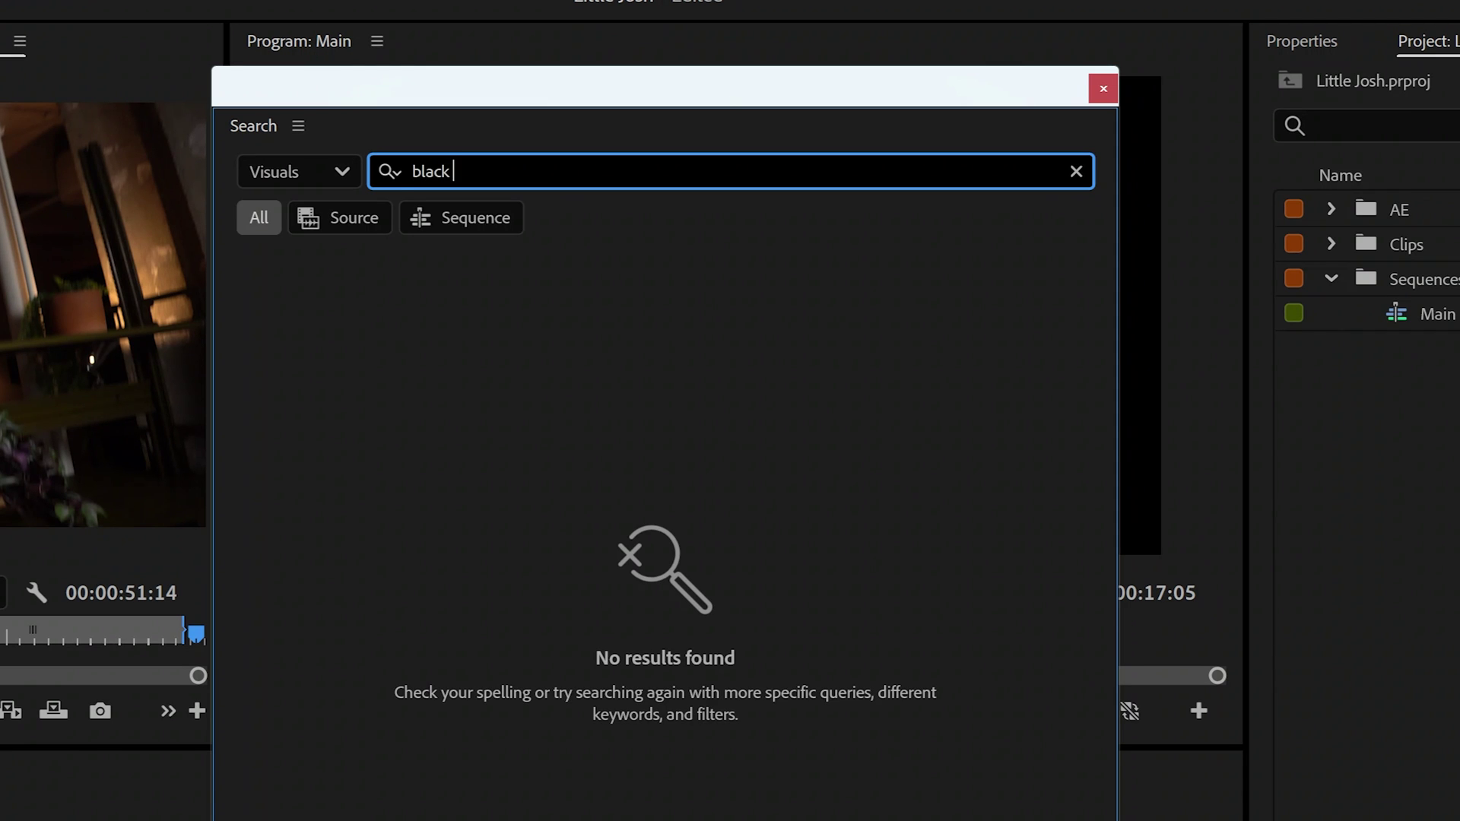
{"action": "type", "text": "guy"}
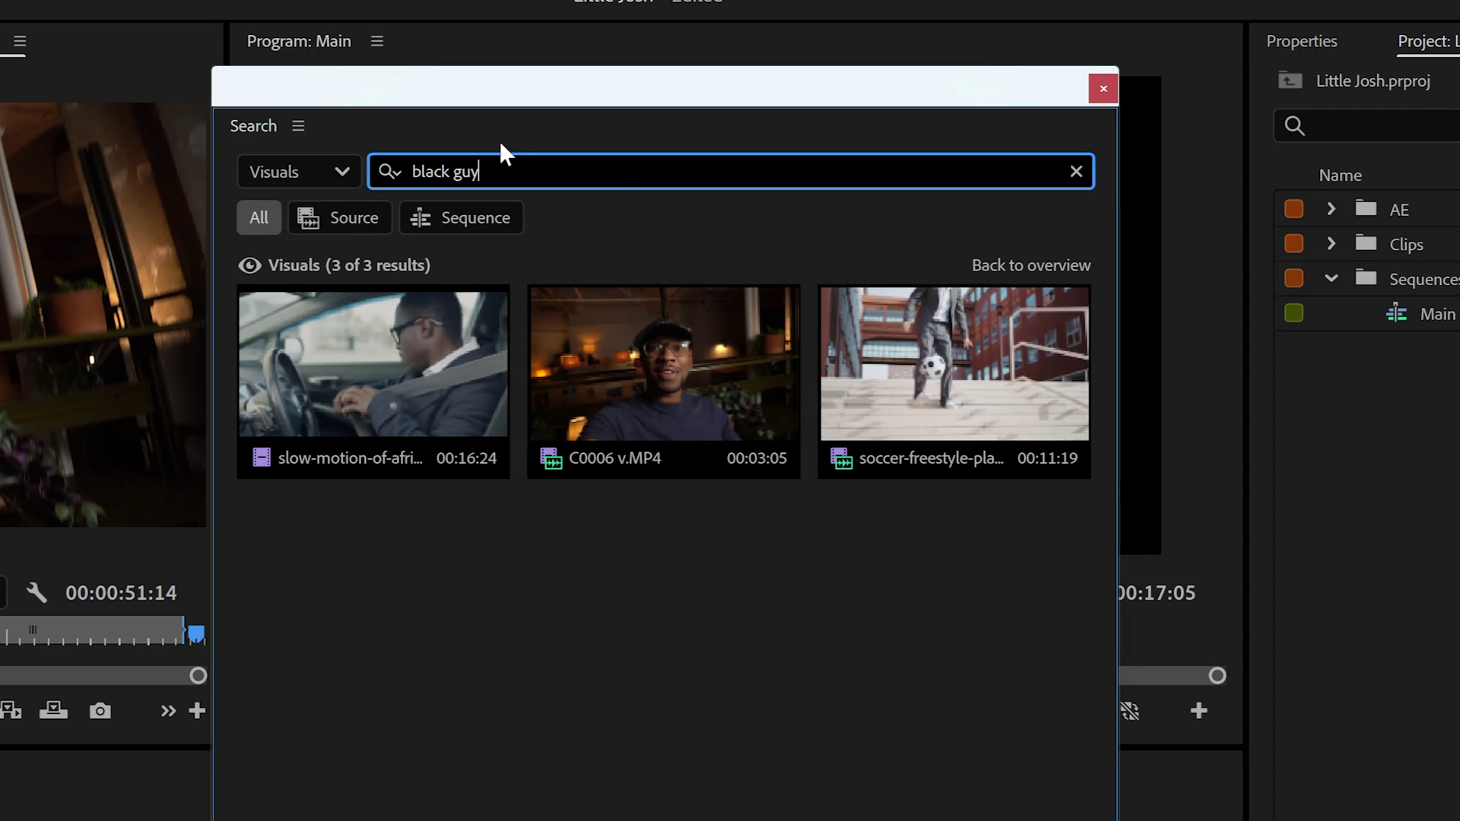
Select the existing 'black' query so it can be replaced with 'bride'.
{"action": "triple_click", "coordinate": [505, 172]}
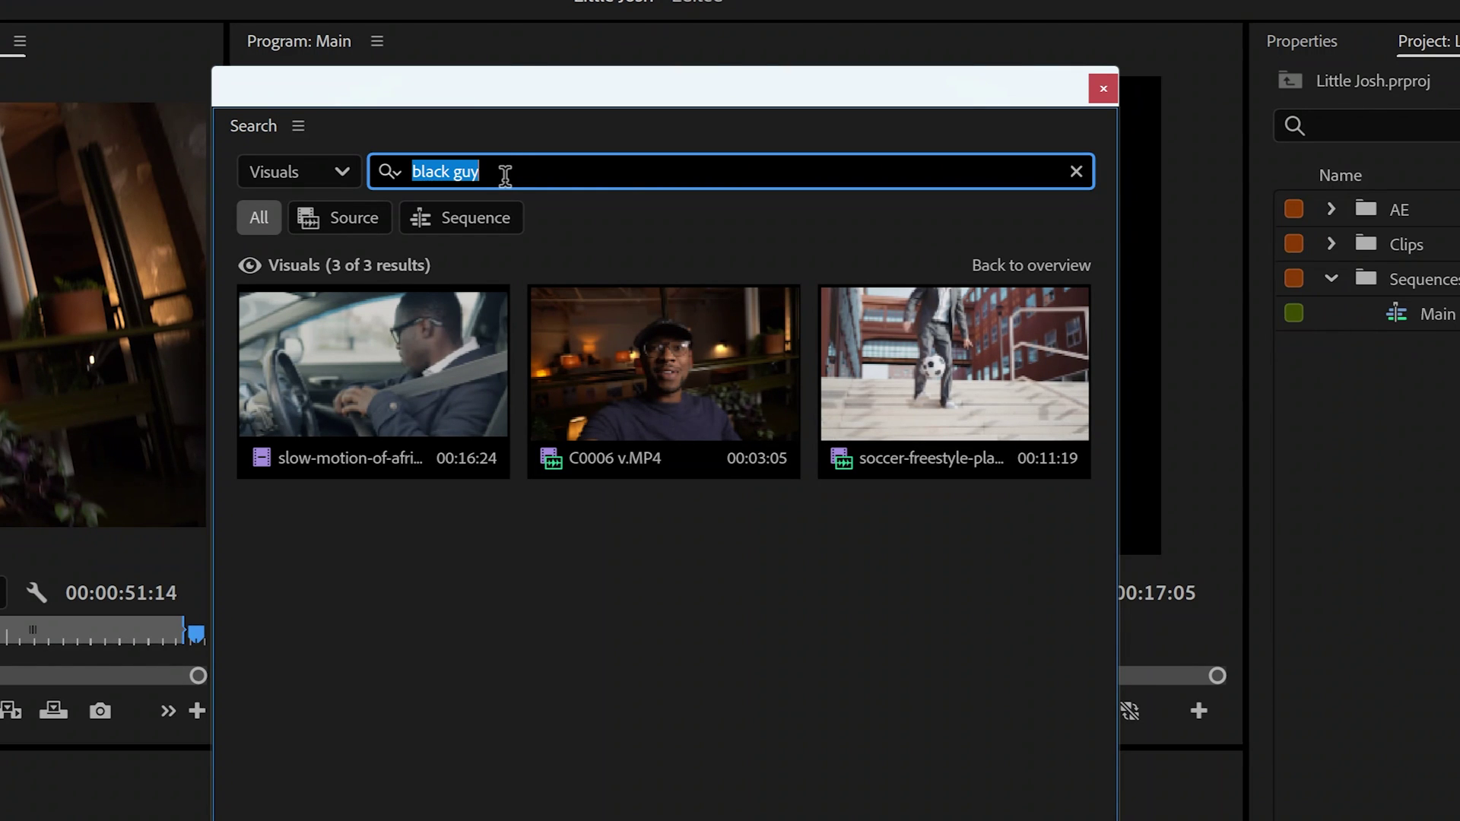
{"action": "type", "text": "bride"}
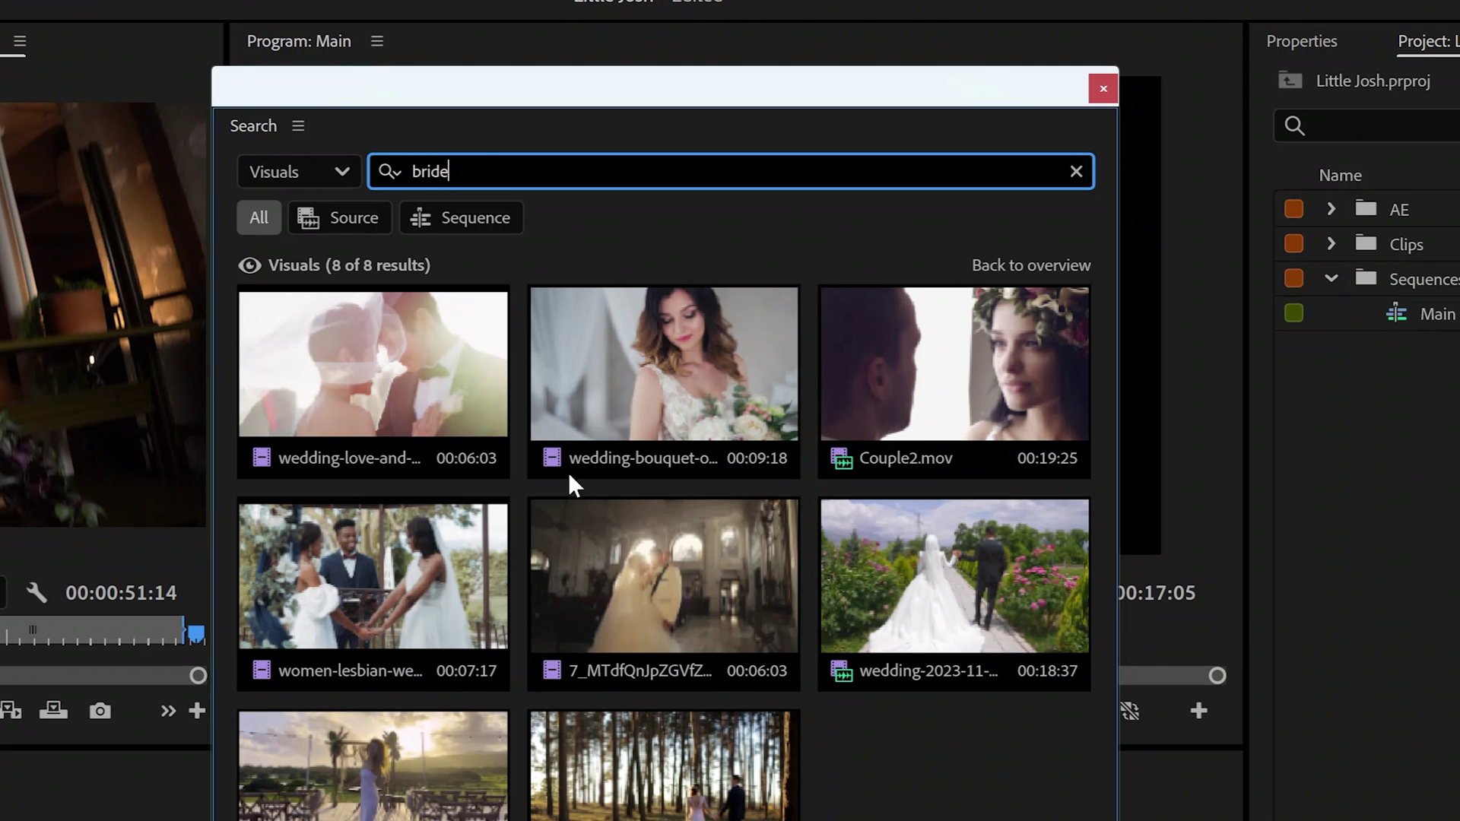
Replace 'bride' with 'groom', then select the 'groom' query for the next search.
{"action": "double_click", "coordinate": [486, 160]}
{"action": "type", "text": "g"}
{"action": "type", "text": "room"}
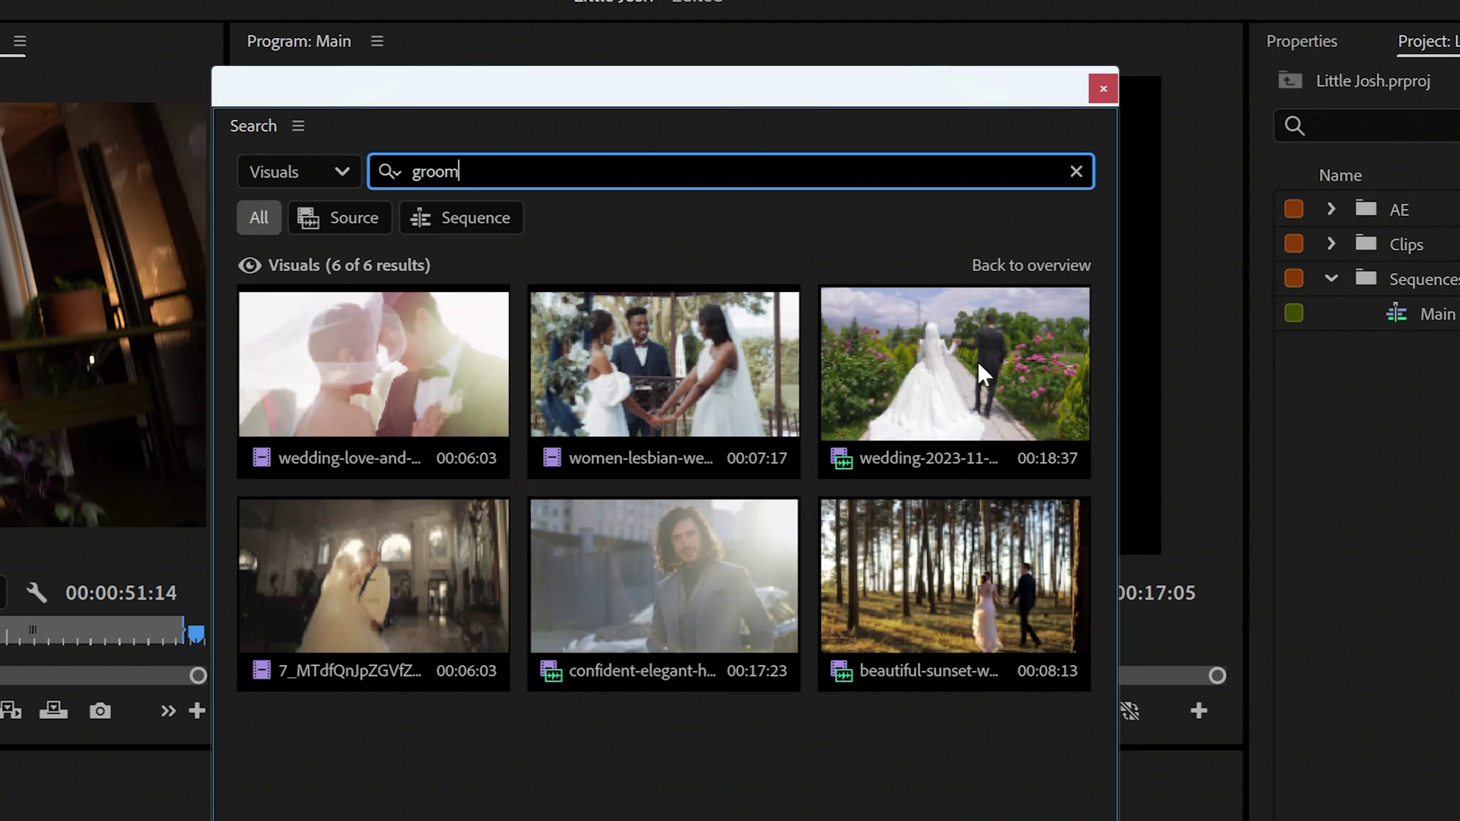
{"action": "double_click", "coordinate": [528, 162]}
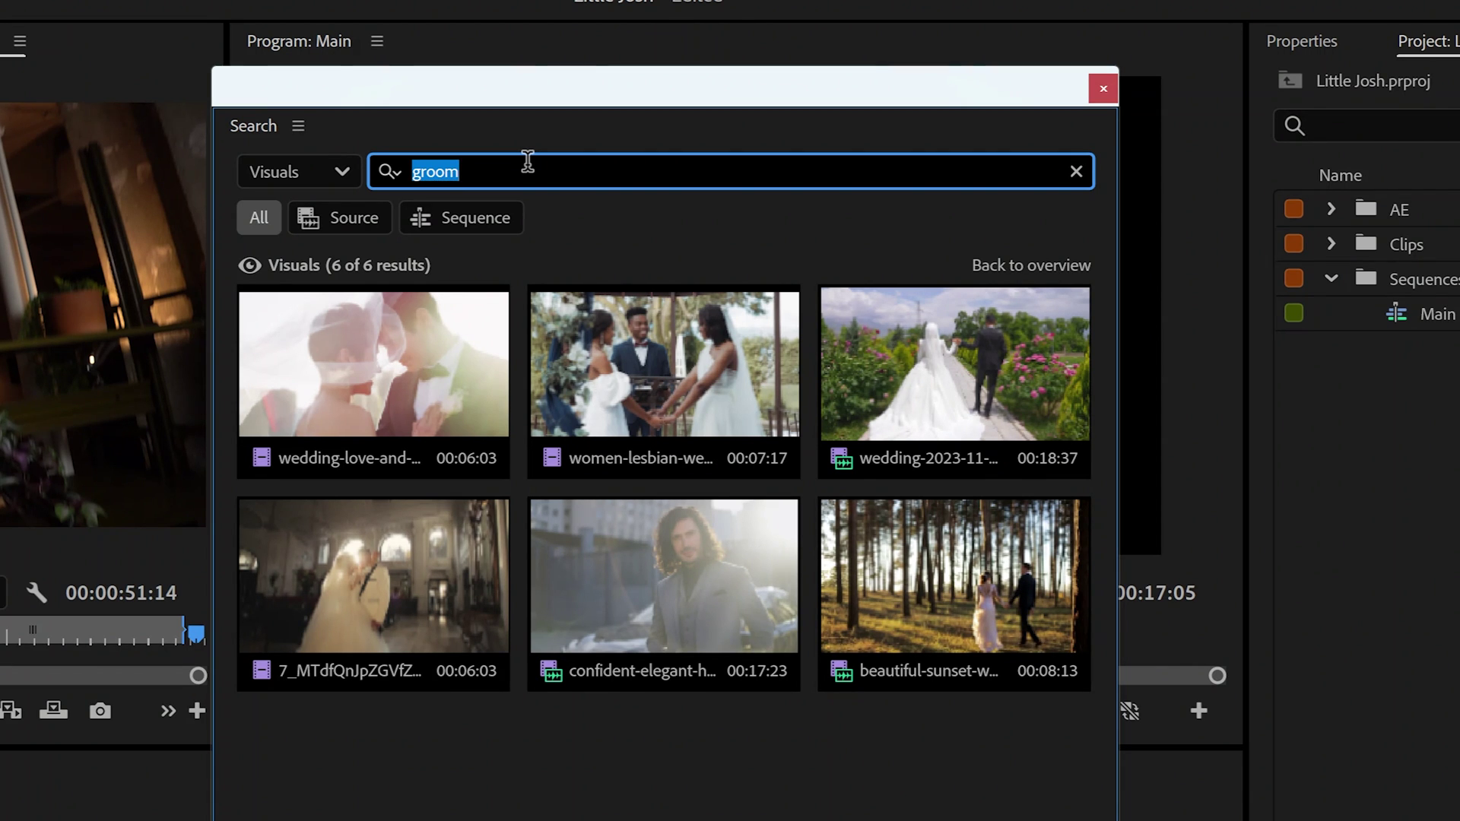
{"action": "type", "text": "top down "}
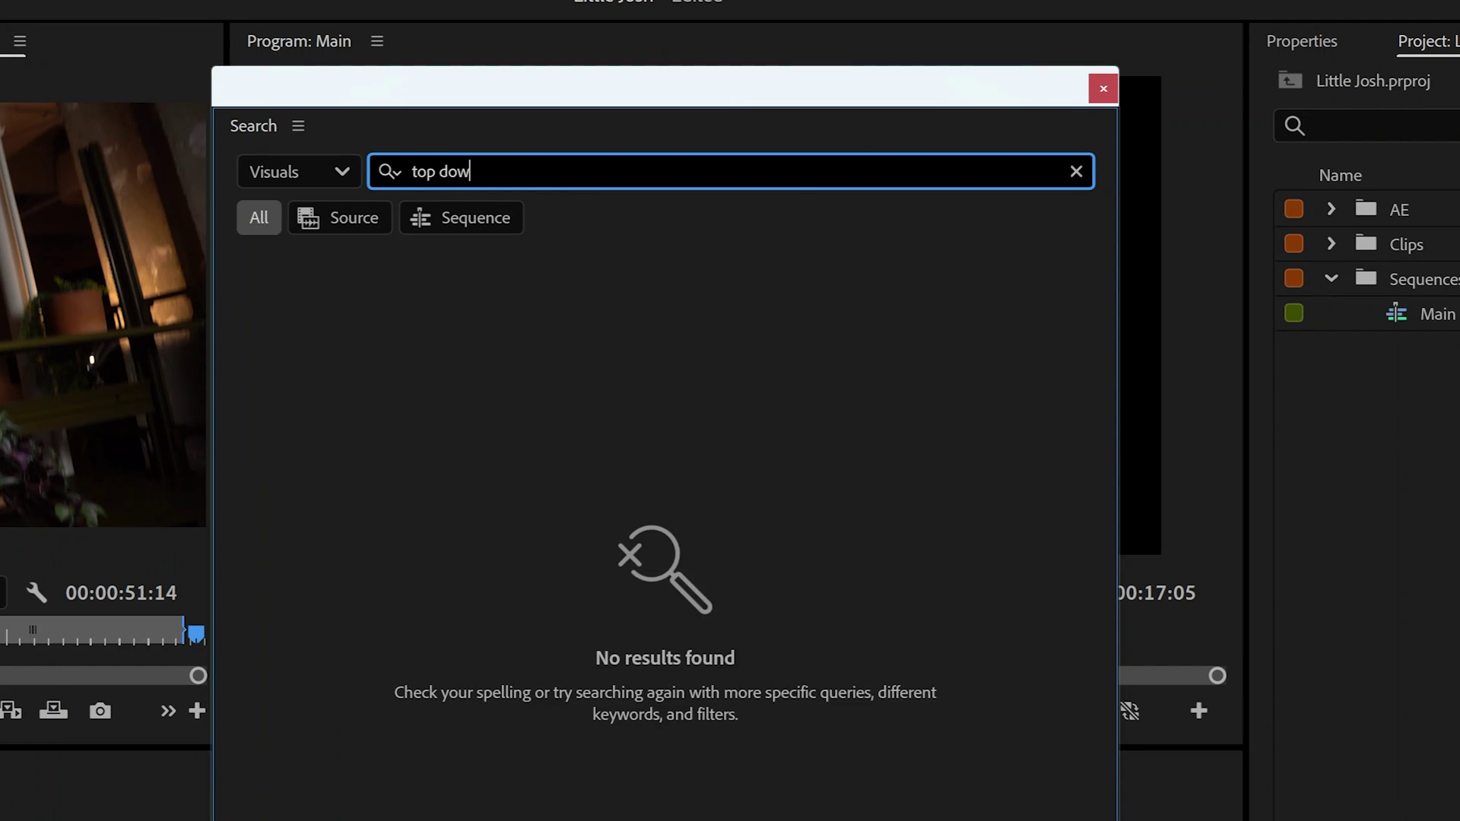
{"action": "type", "text": "shot o"}
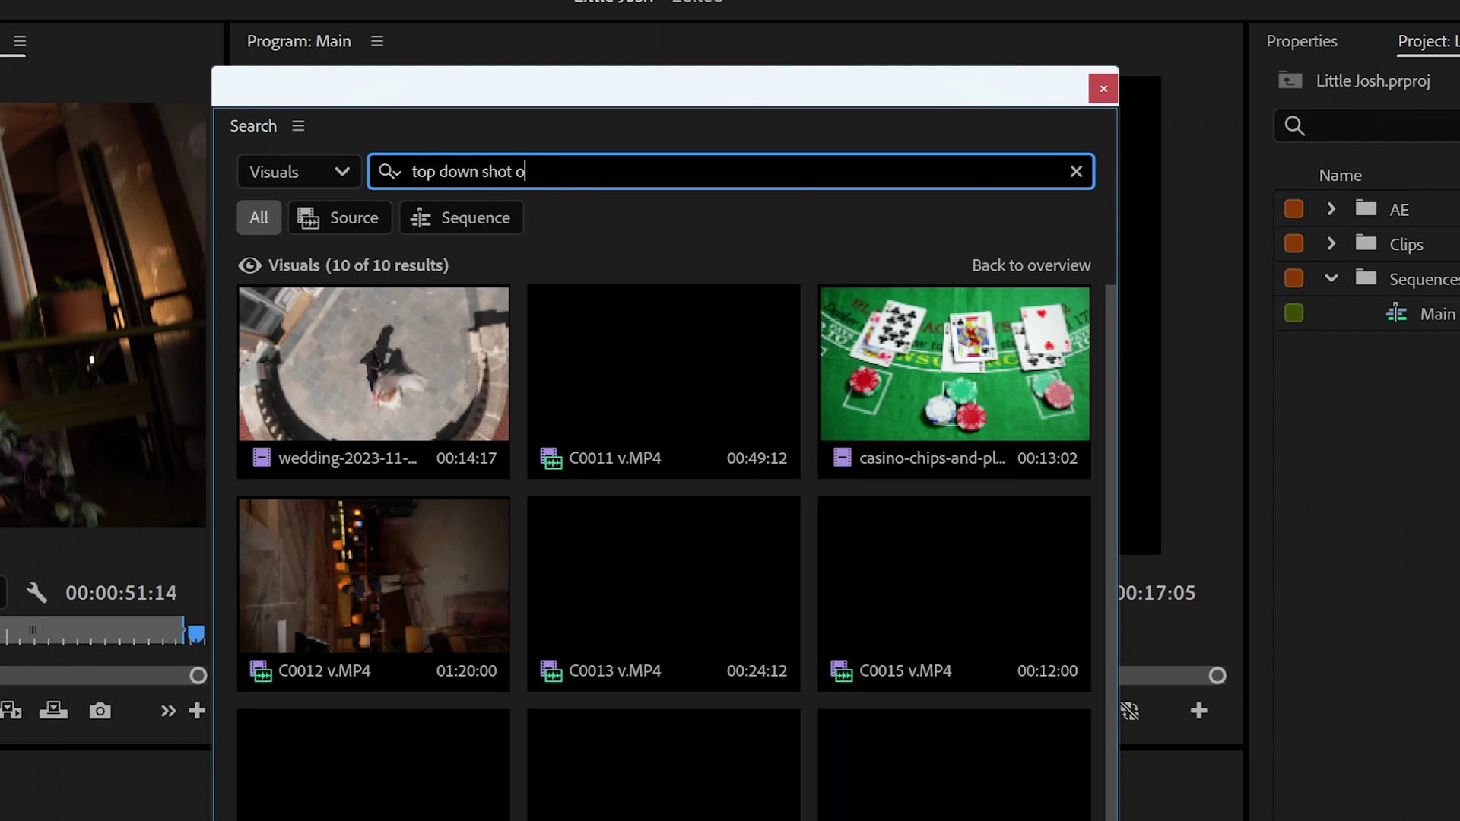
{"action": "type", "text": "f a cou"}
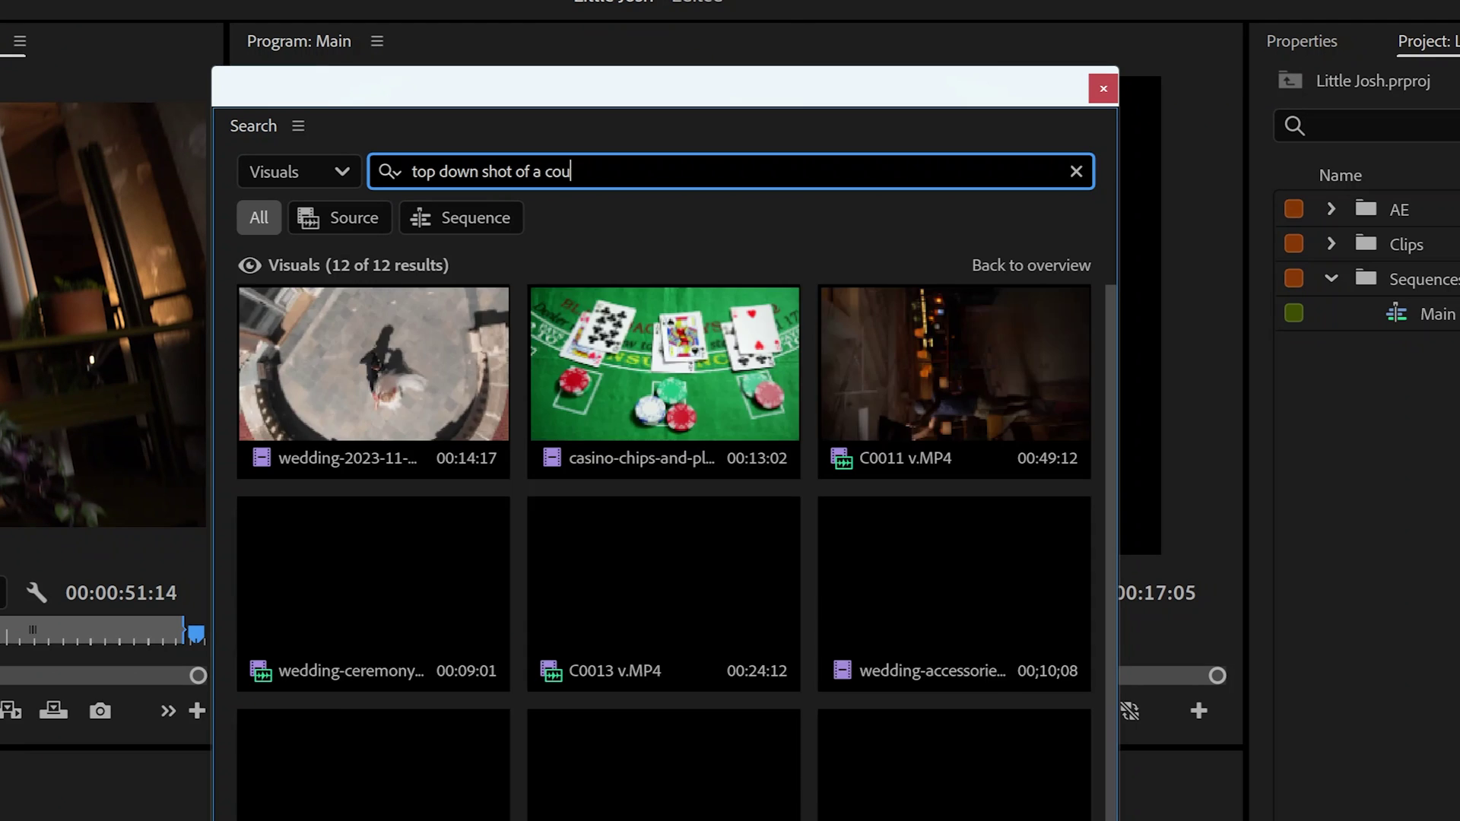
{"action": "type", "text": "ple"}
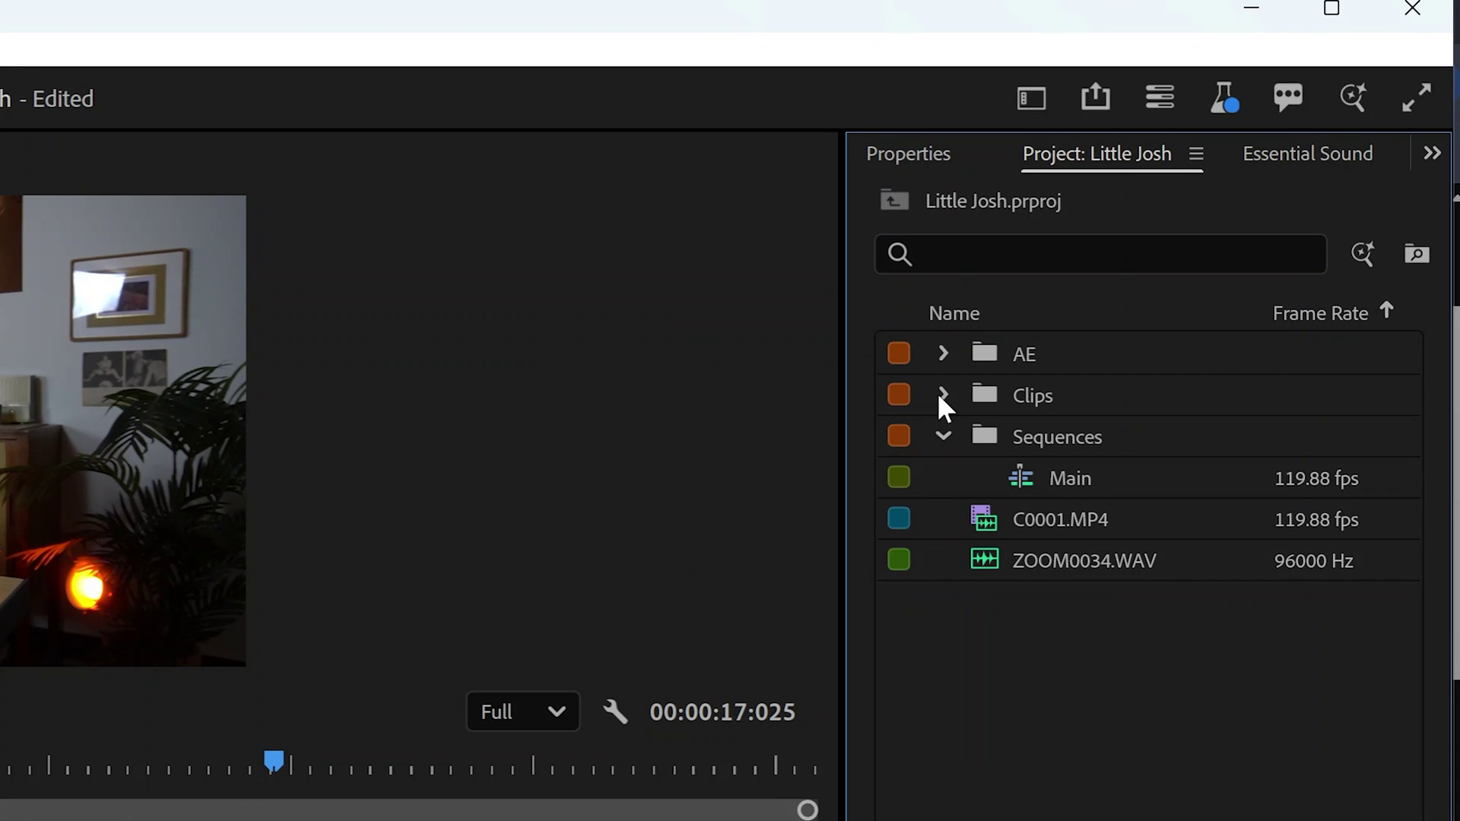
Expand the Clips bin after the 'top down shot of a couple' search.
{"action": "left_click", "coordinate": [944, 396]}
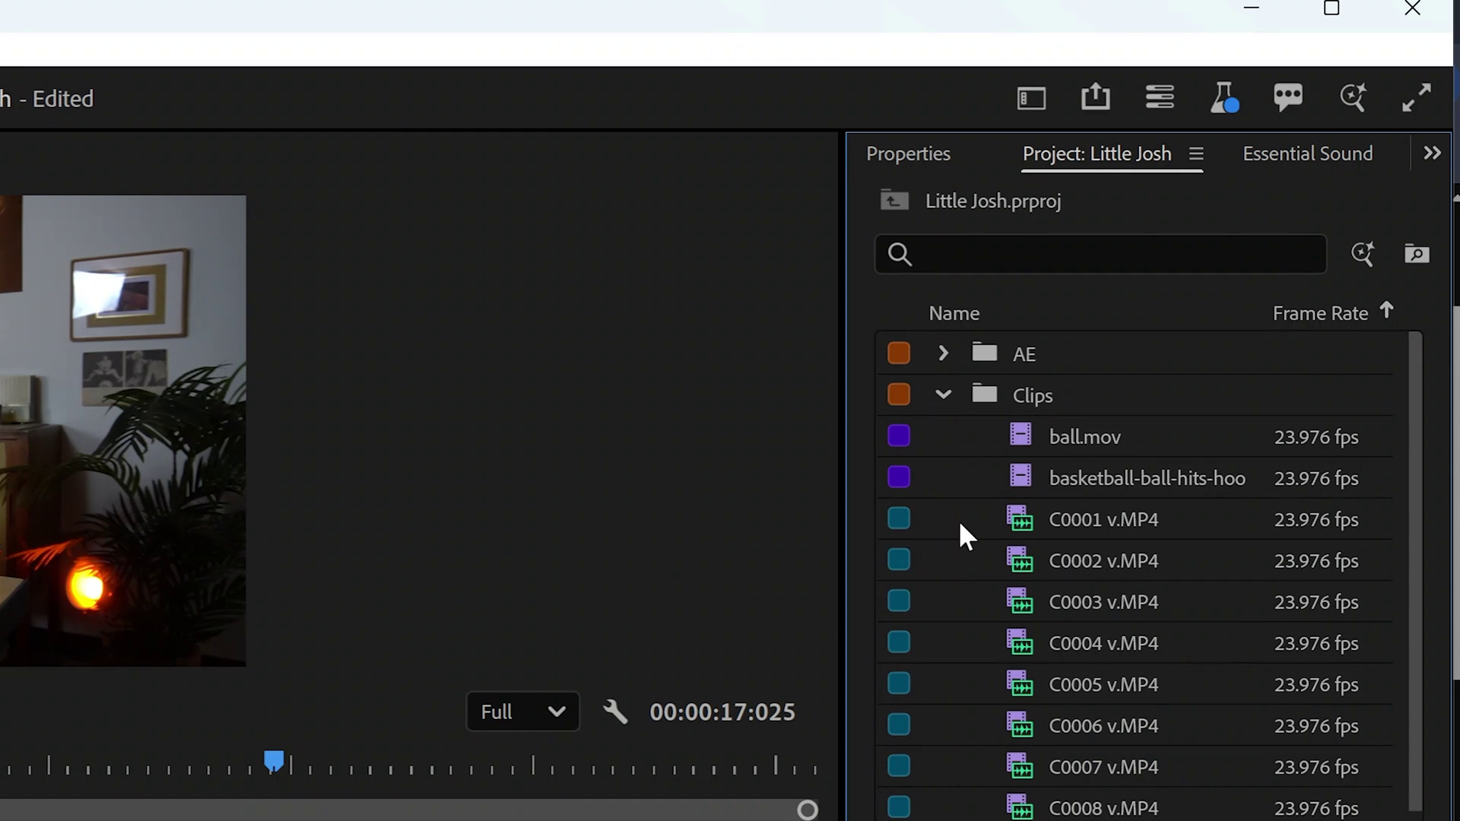
Select clips C0001–C0004 and choose Re-Transcribe for them.
{"action": "left_click_drag", "start_coordinate": [966, 530], "coordinate": [1073, 645]}
{"action": "right_click", "coordinate": [1073, 645]}
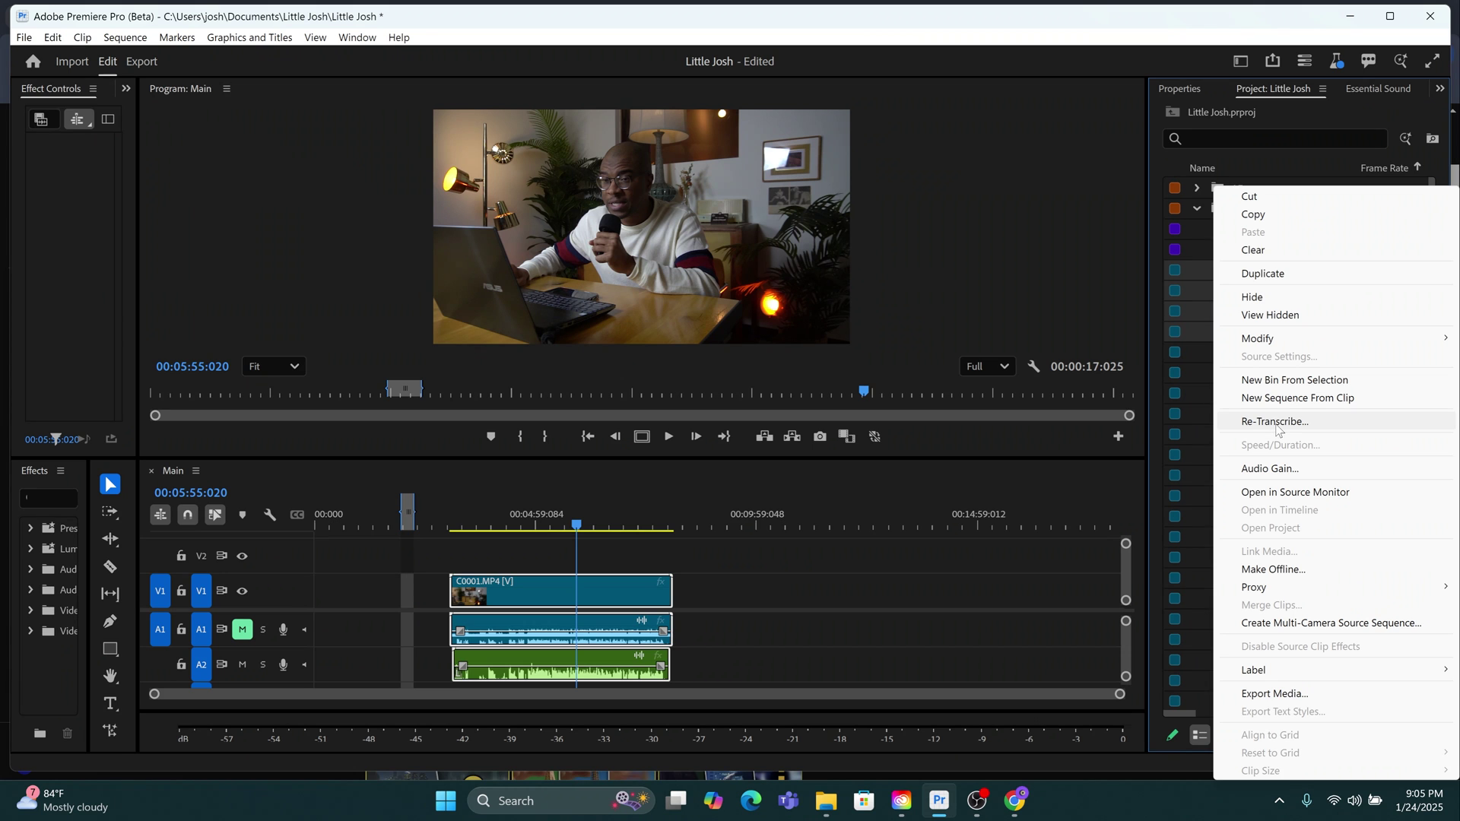
{"action": "left_click", "coordinate": [1276, 421]}
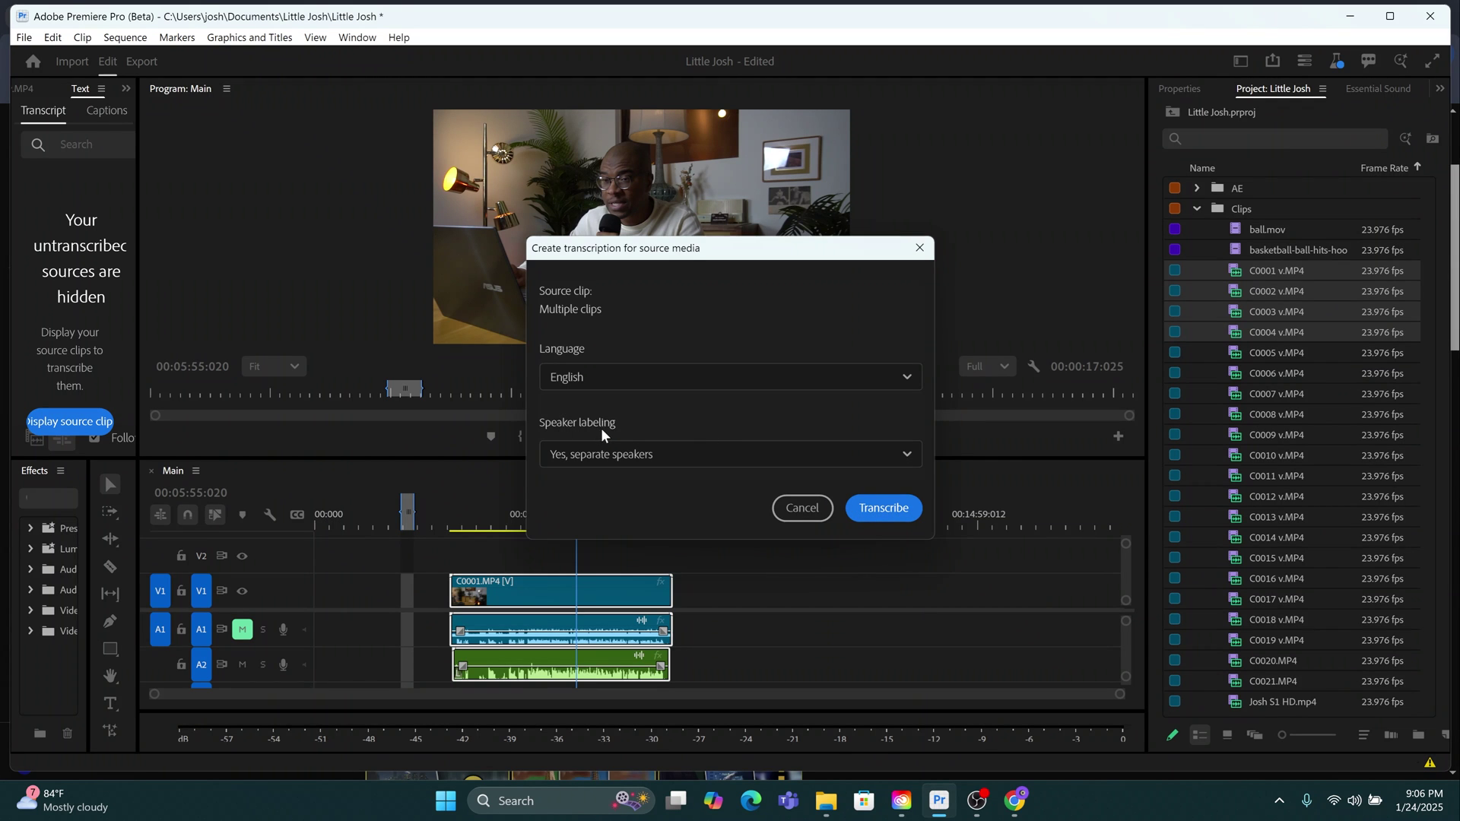
Start transcribing the four clips with speakers kept separate, then select clip C0001.
{"action": "left_click", "coordinate": [611, 453]}
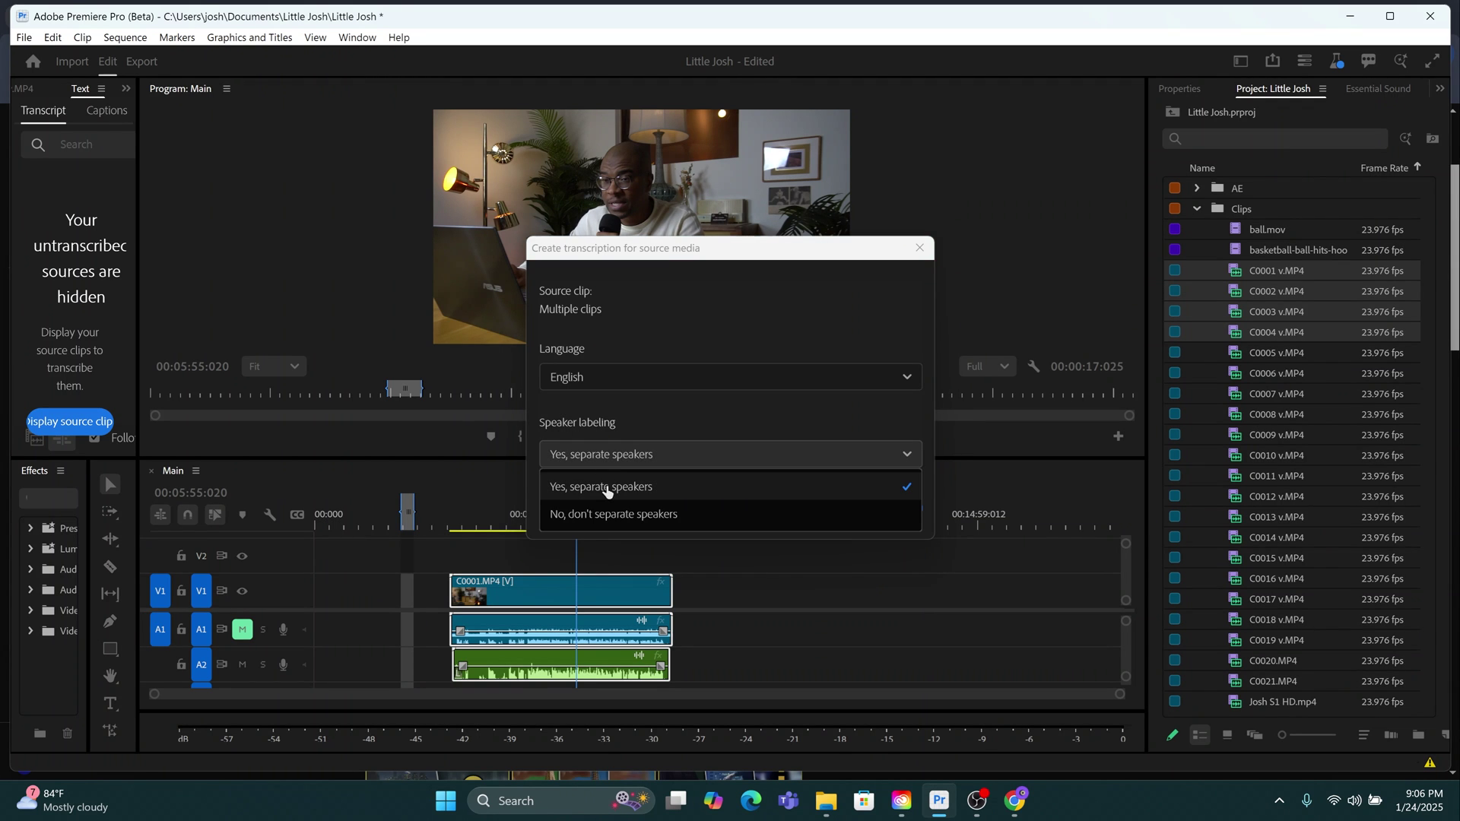
{"action": "left_click", "coordinate": [675, 402]}
{"action": "left_click", "coordinate": [867, 509]}
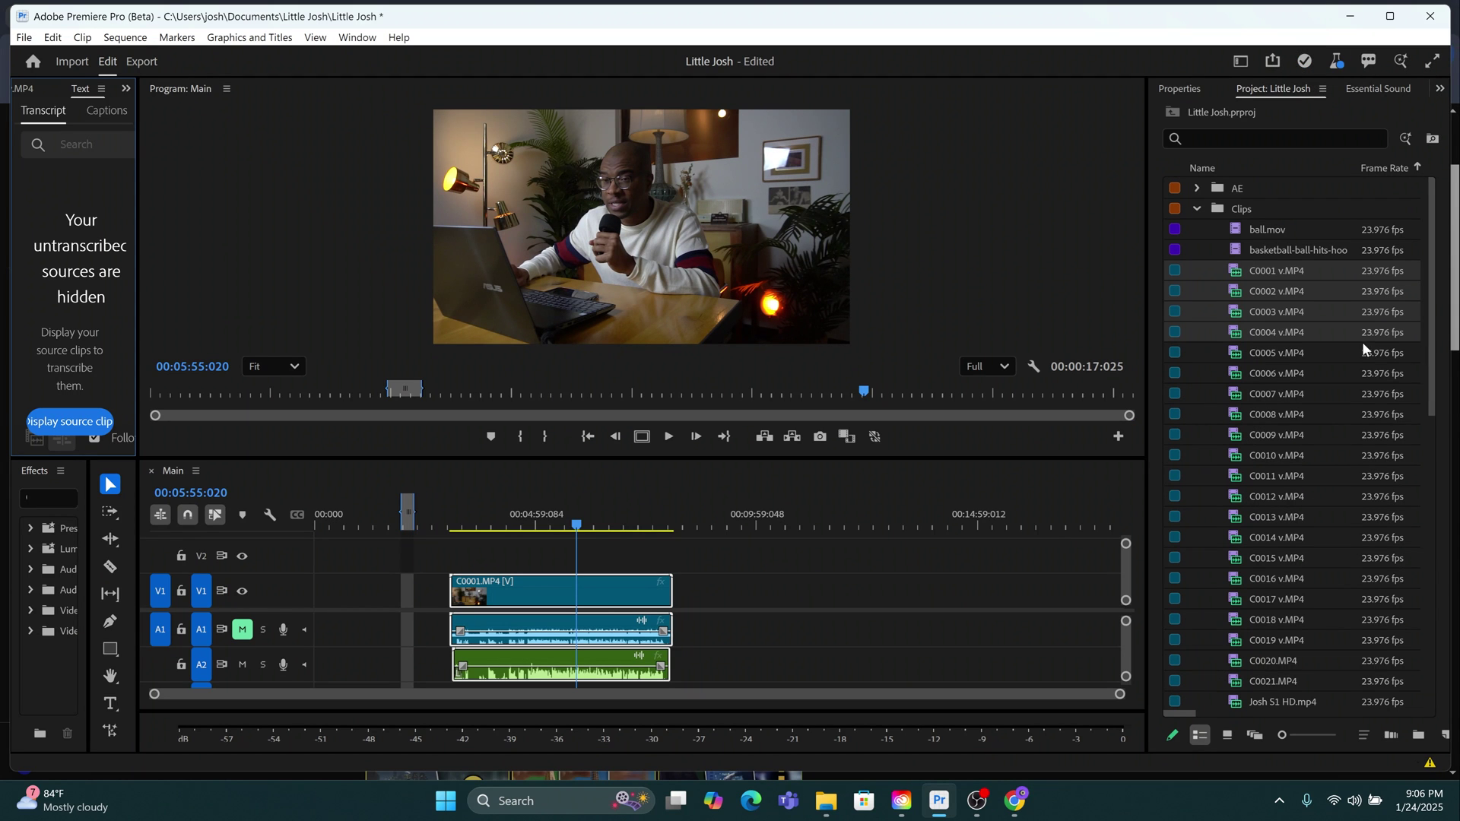
{"action": "left_click", "coordinate": [1244, 276]}
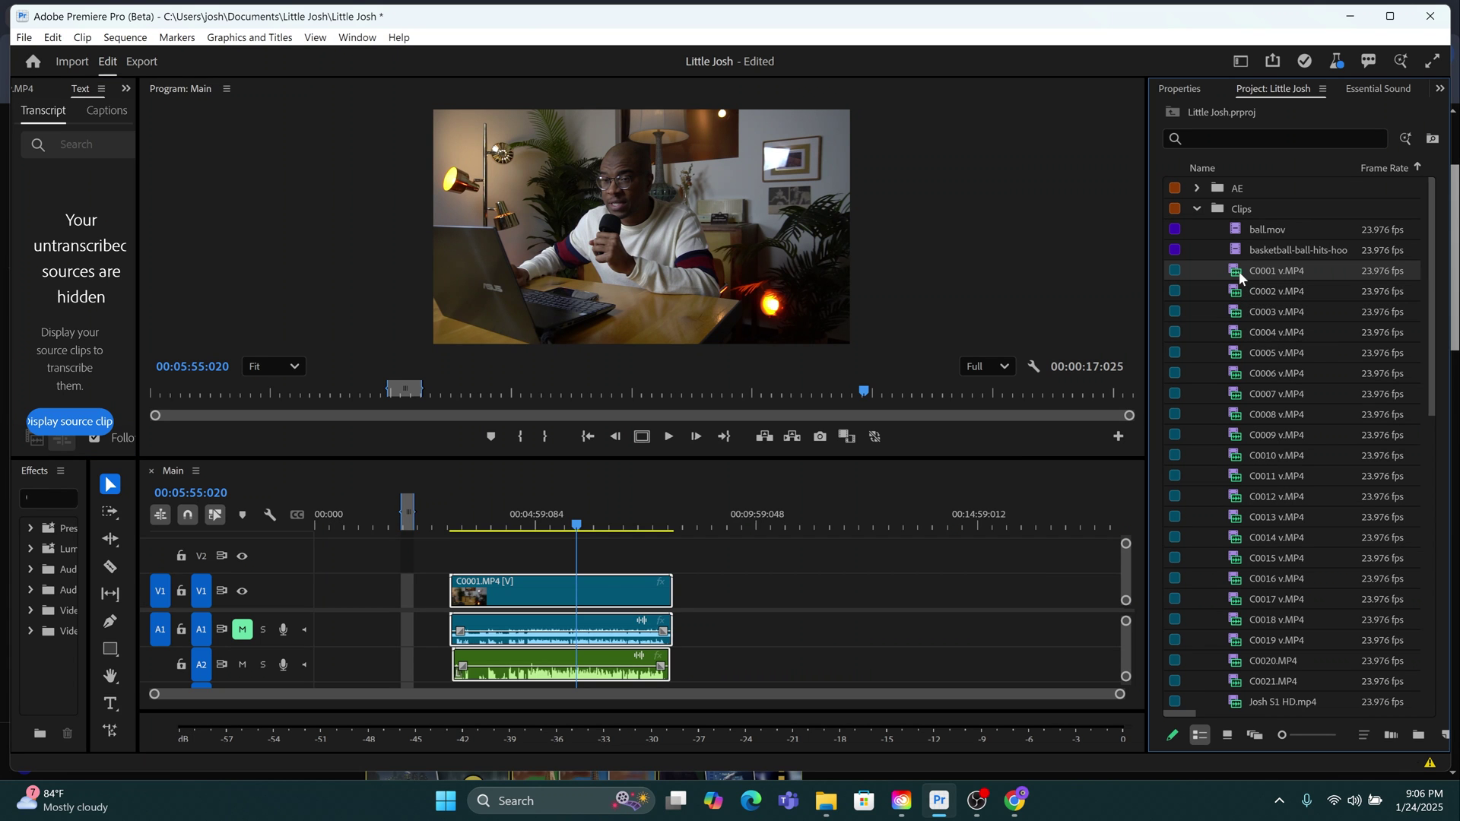
Load C0001 in a widened Source Monitor, read its transcript, then read C0006's.
{"action": "double_click", "coordinate": [1238, 273]}
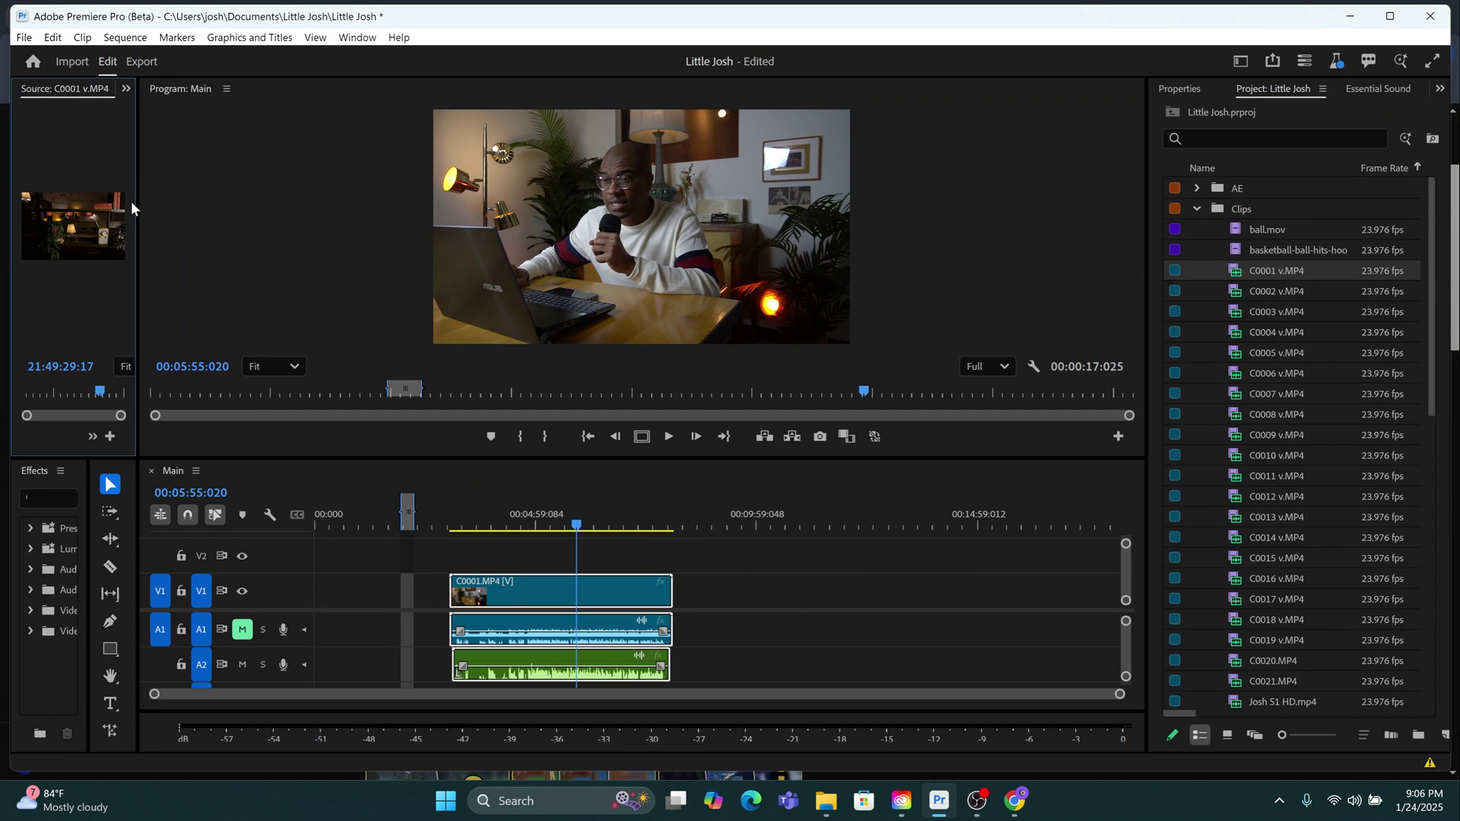
{"action": "left_click_drag", "start_coordinate": [138, 202], "coordinate": [452, 205]}
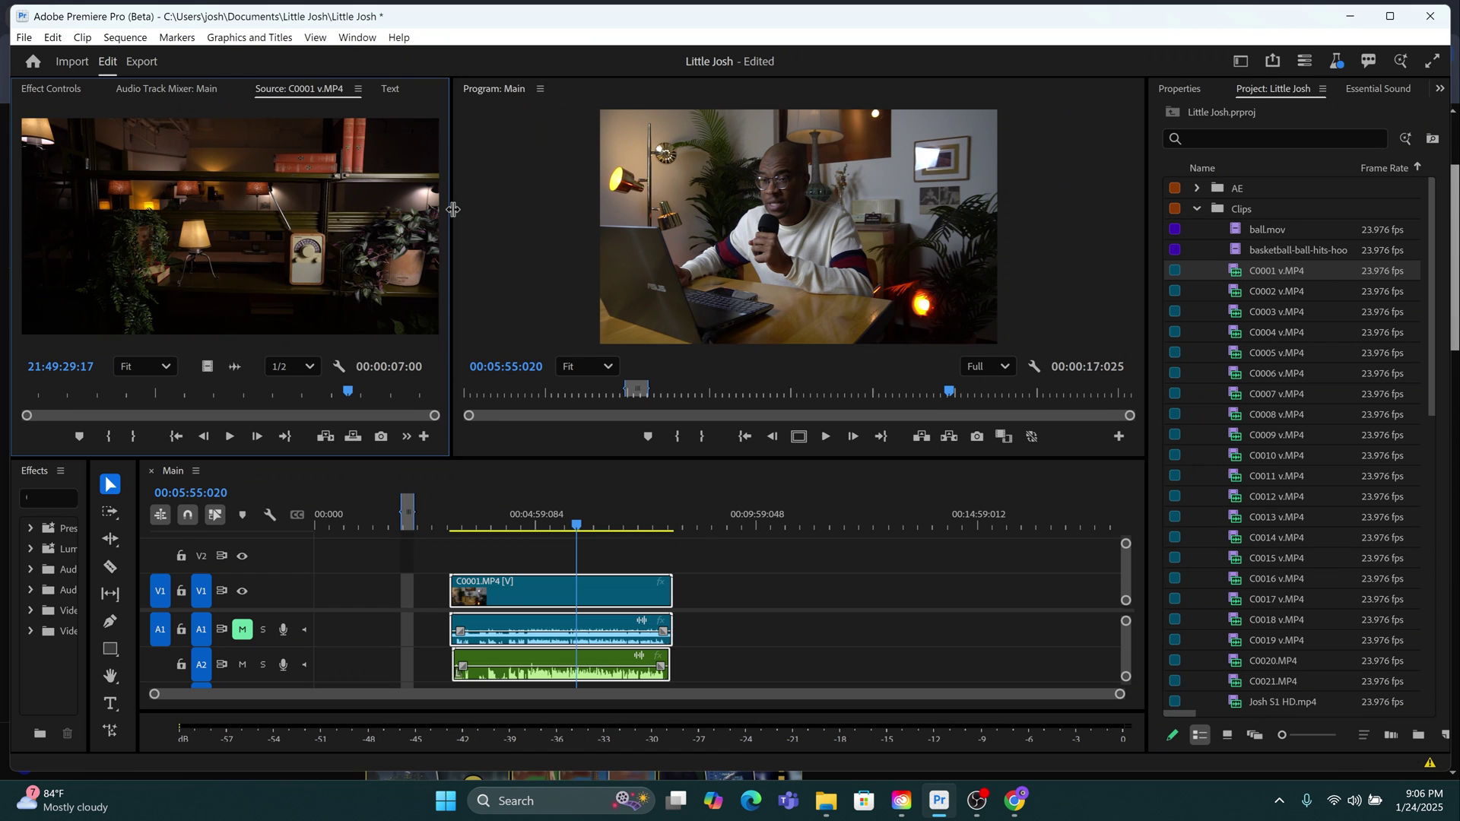
{"action": "left_click", "coordinate": [392, 90]}
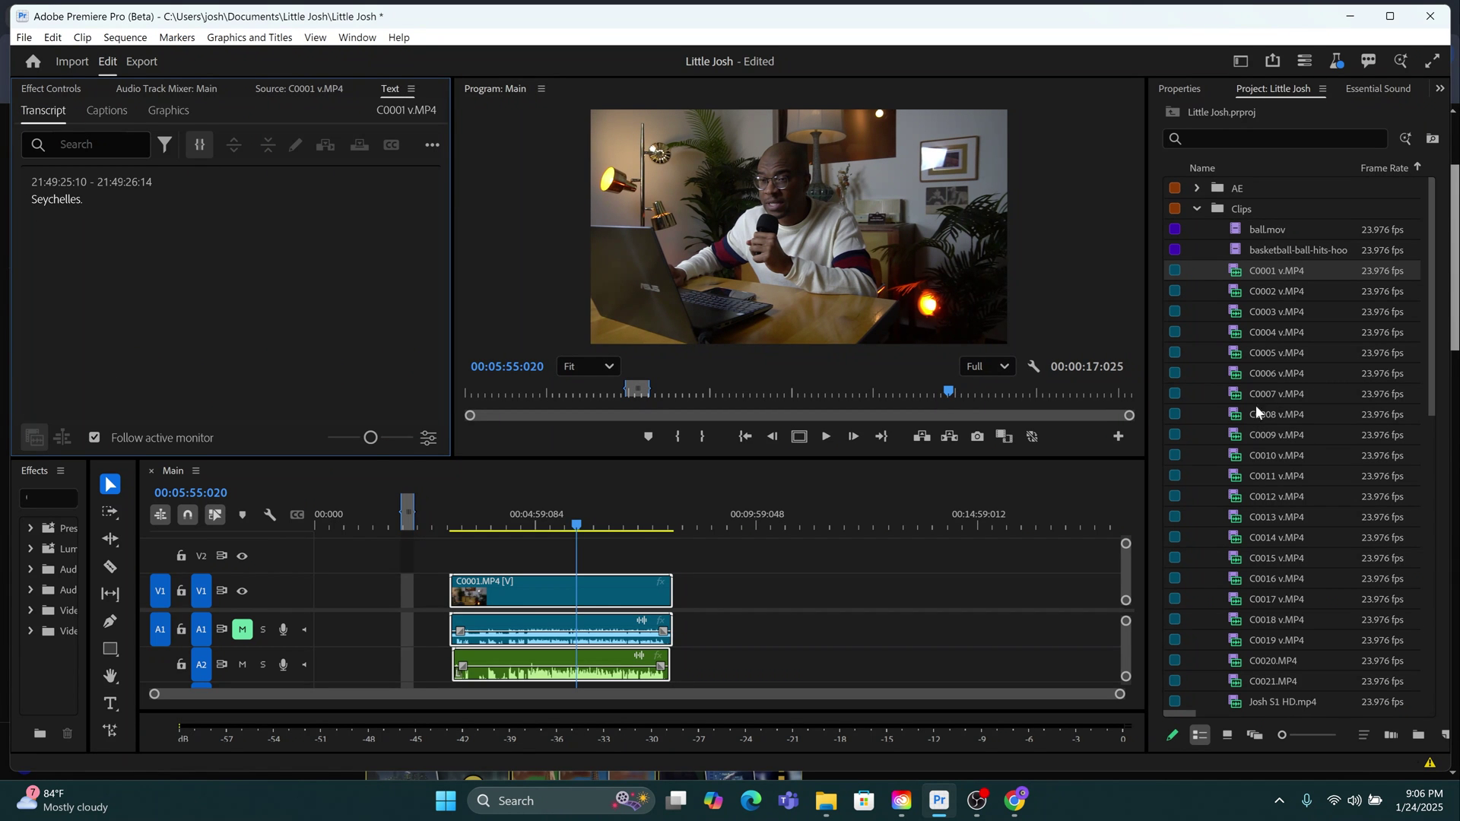
{"action": "double_click", "coordinate": [1237, 374]}
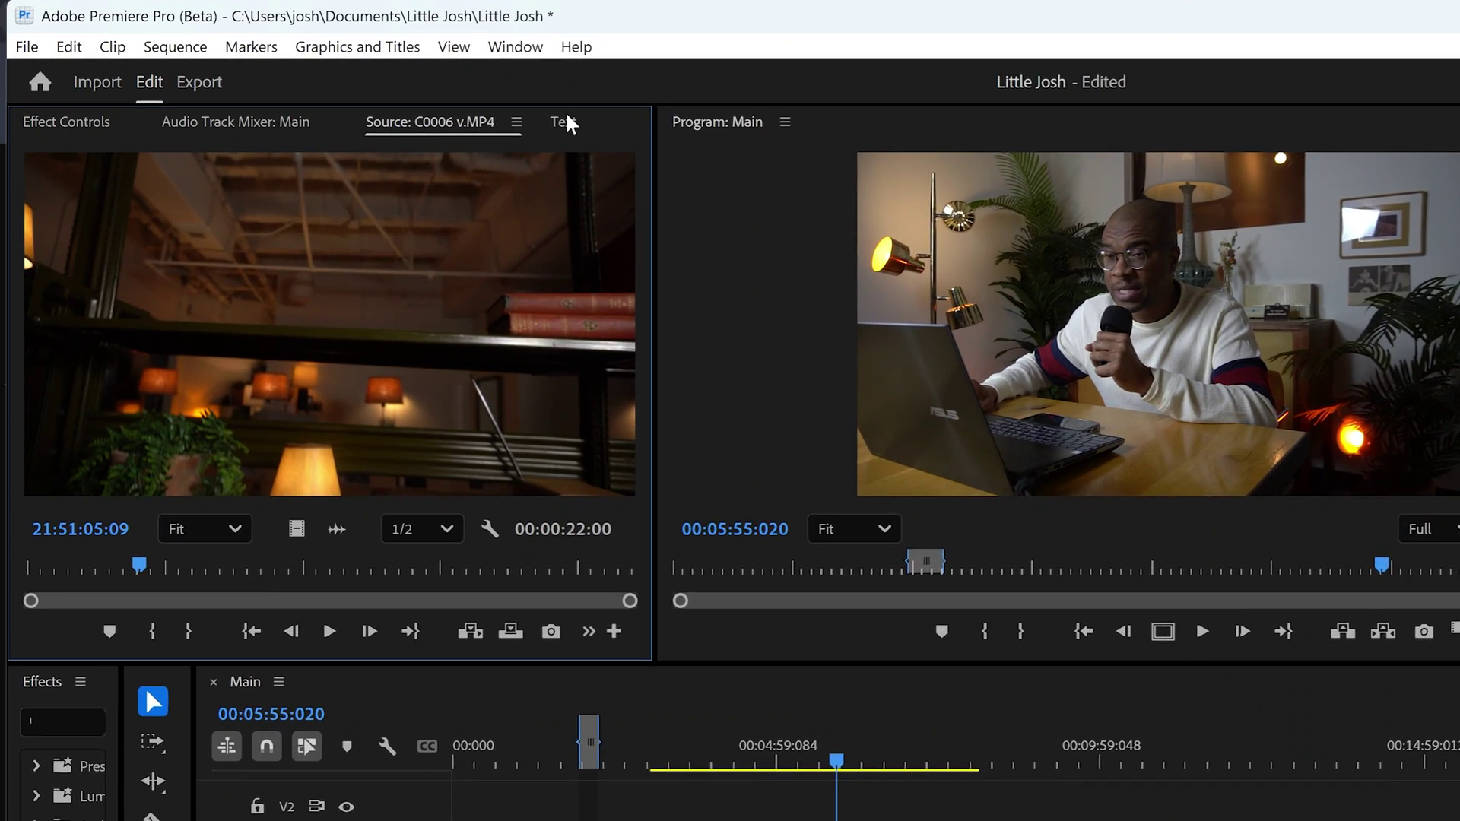
{"action": "left_click", "coordinate": [565, 121]}
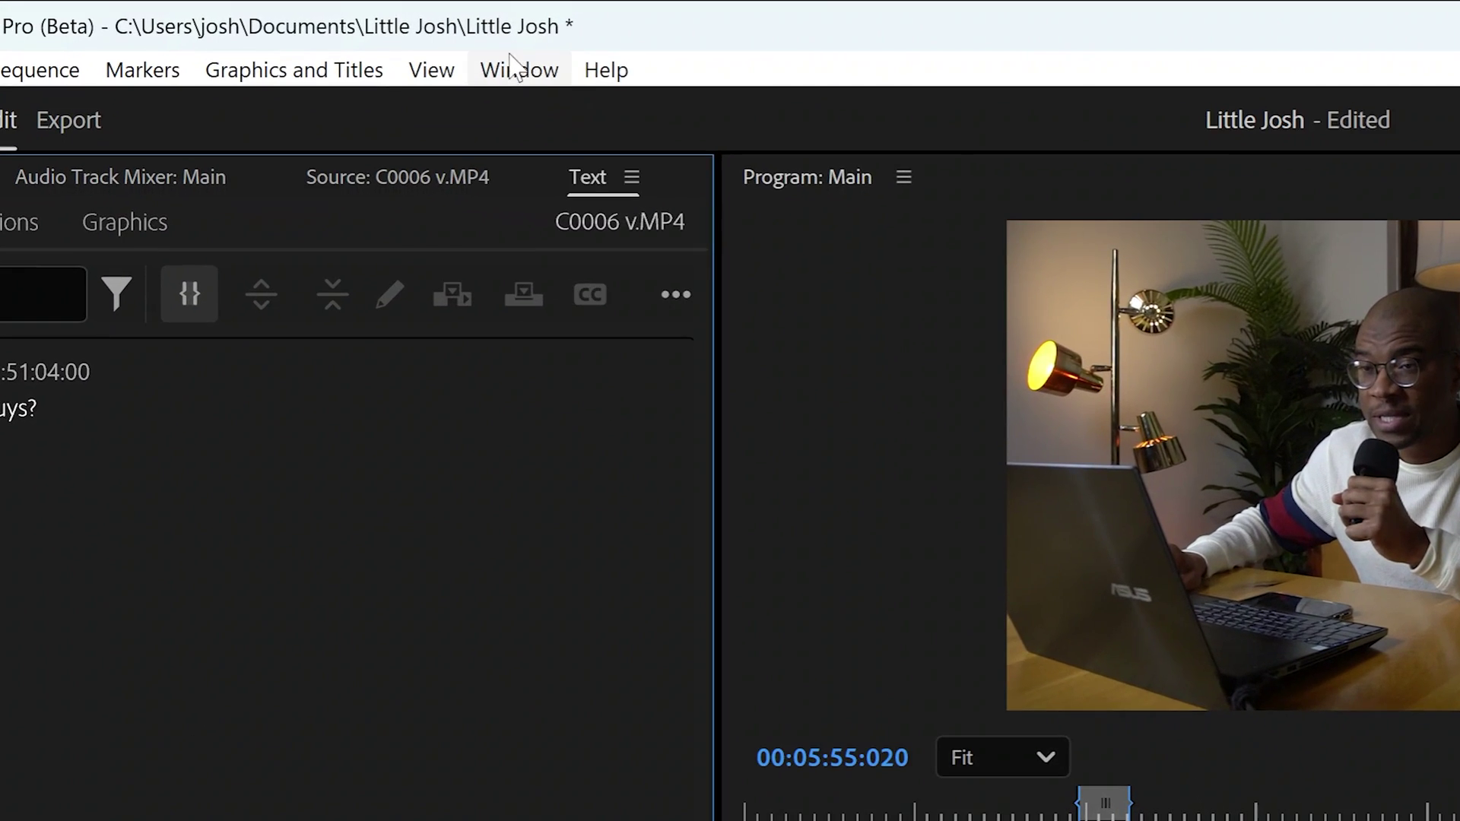
Show the Search panel from the Window menu, then close it.
{"action": "left_click", "coordinate": [357, 37]}
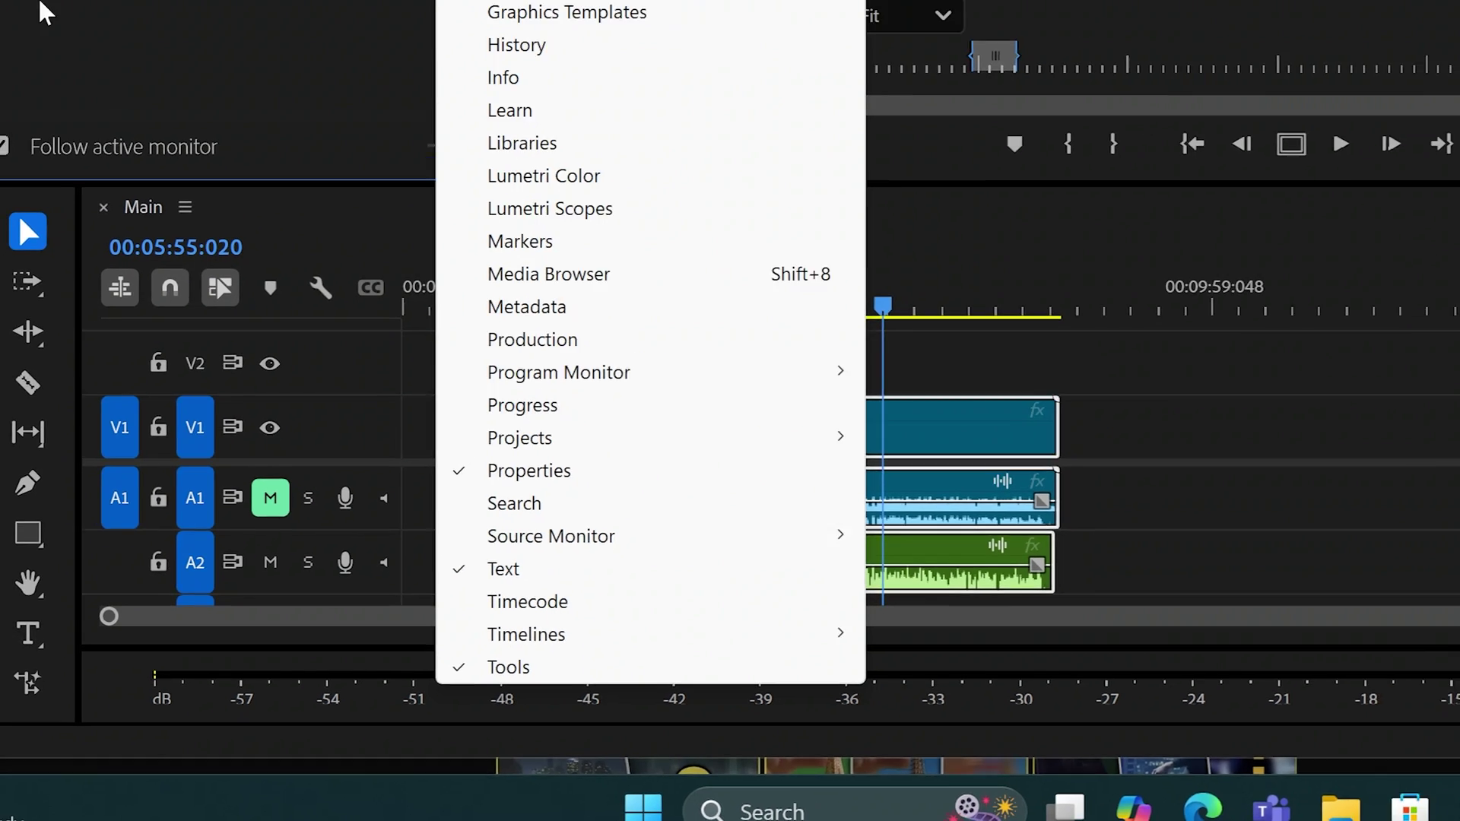
{"action": "left_click", "coordinate": [534, 539]}
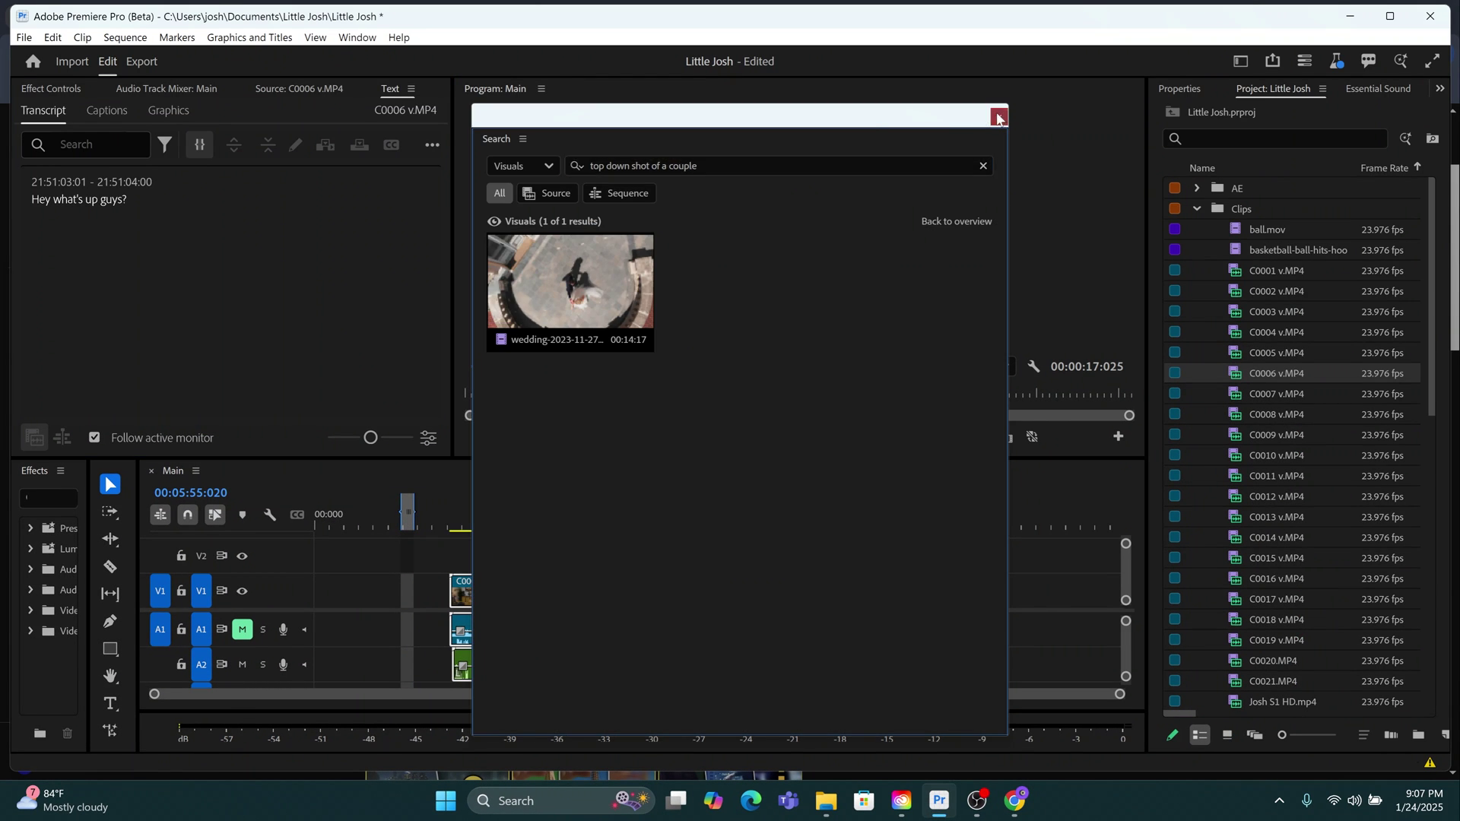
{"action": "left_click", "coordinate": [999, 118]}
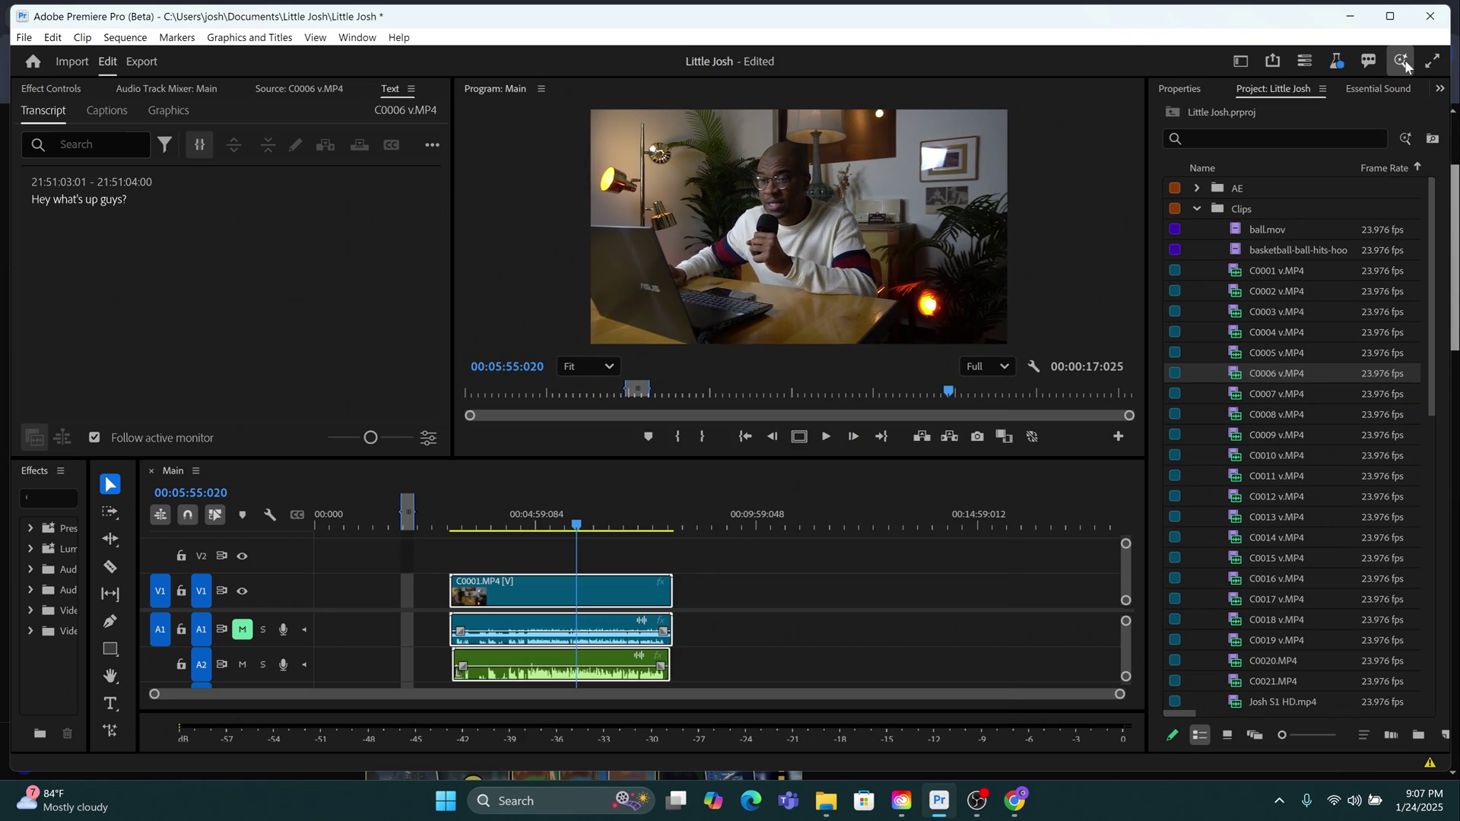
Reopen Media Search and switch the search type to Text for transcribed speech.
{"action": "left_click", "coordinate": [1404, 64]}
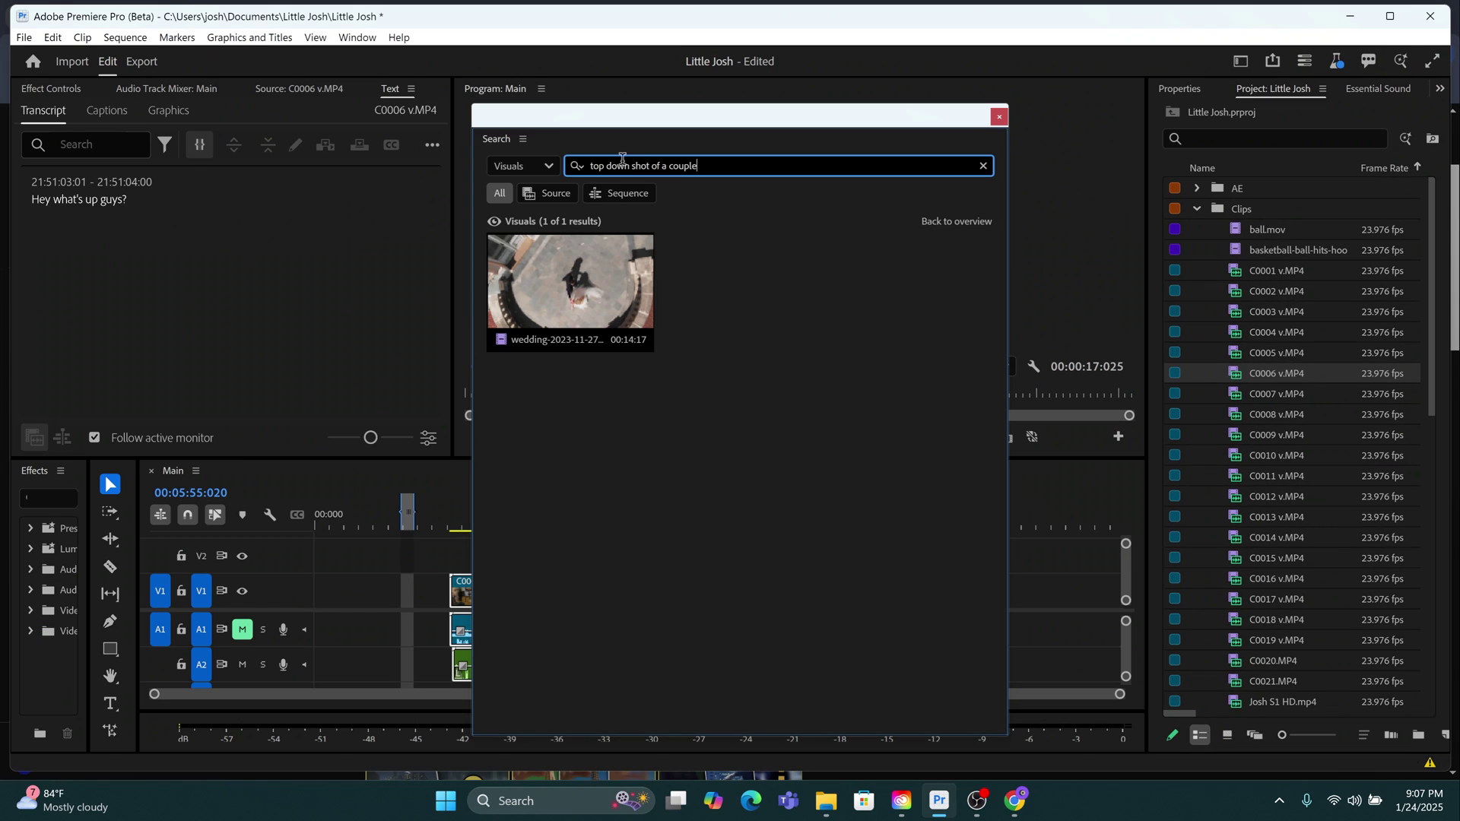
{"action": "left_click", "coordinate": [546, 166]}
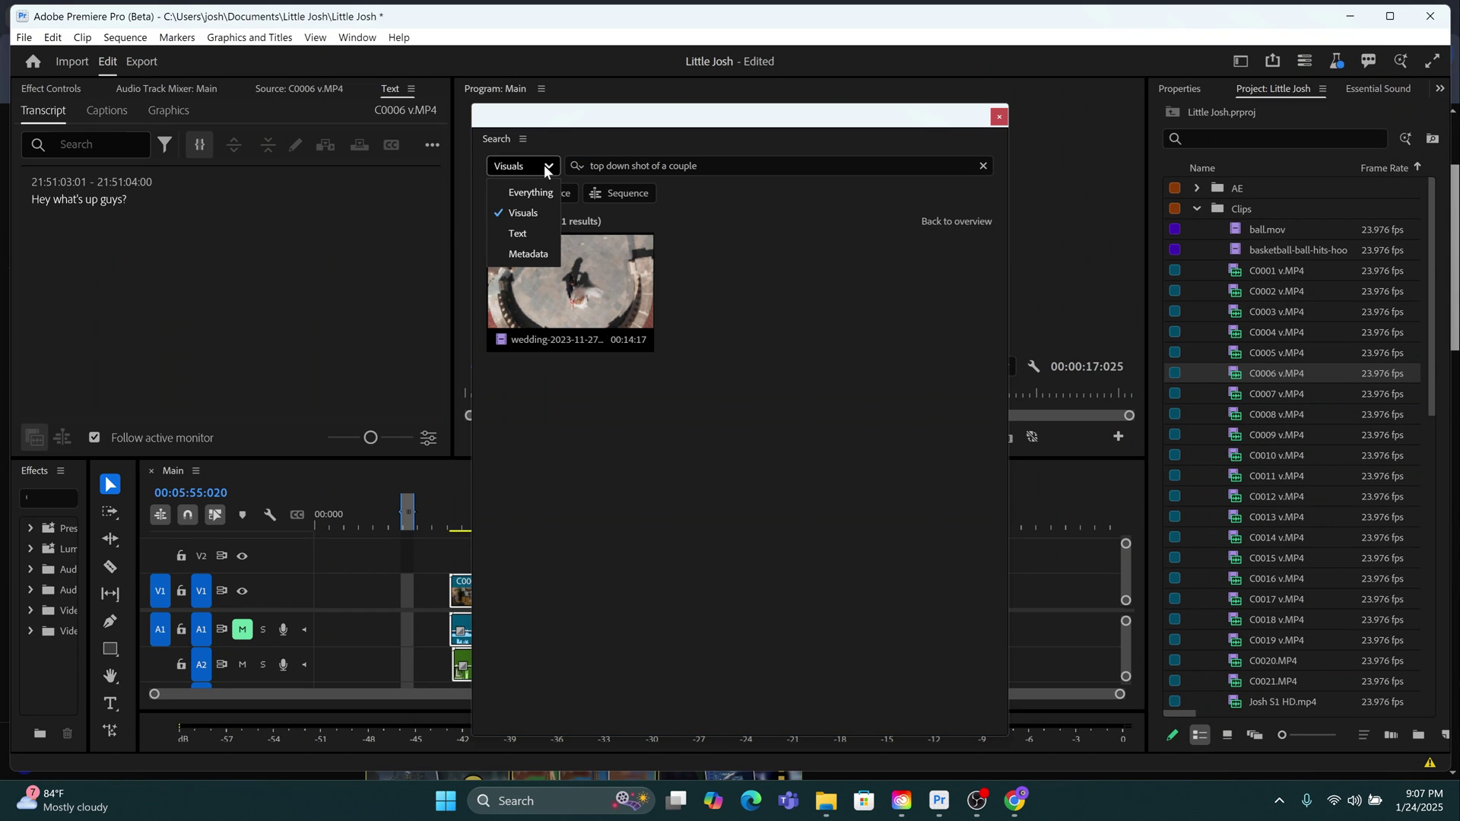
{"action": "left_click", "coordinate": [532, 232]}
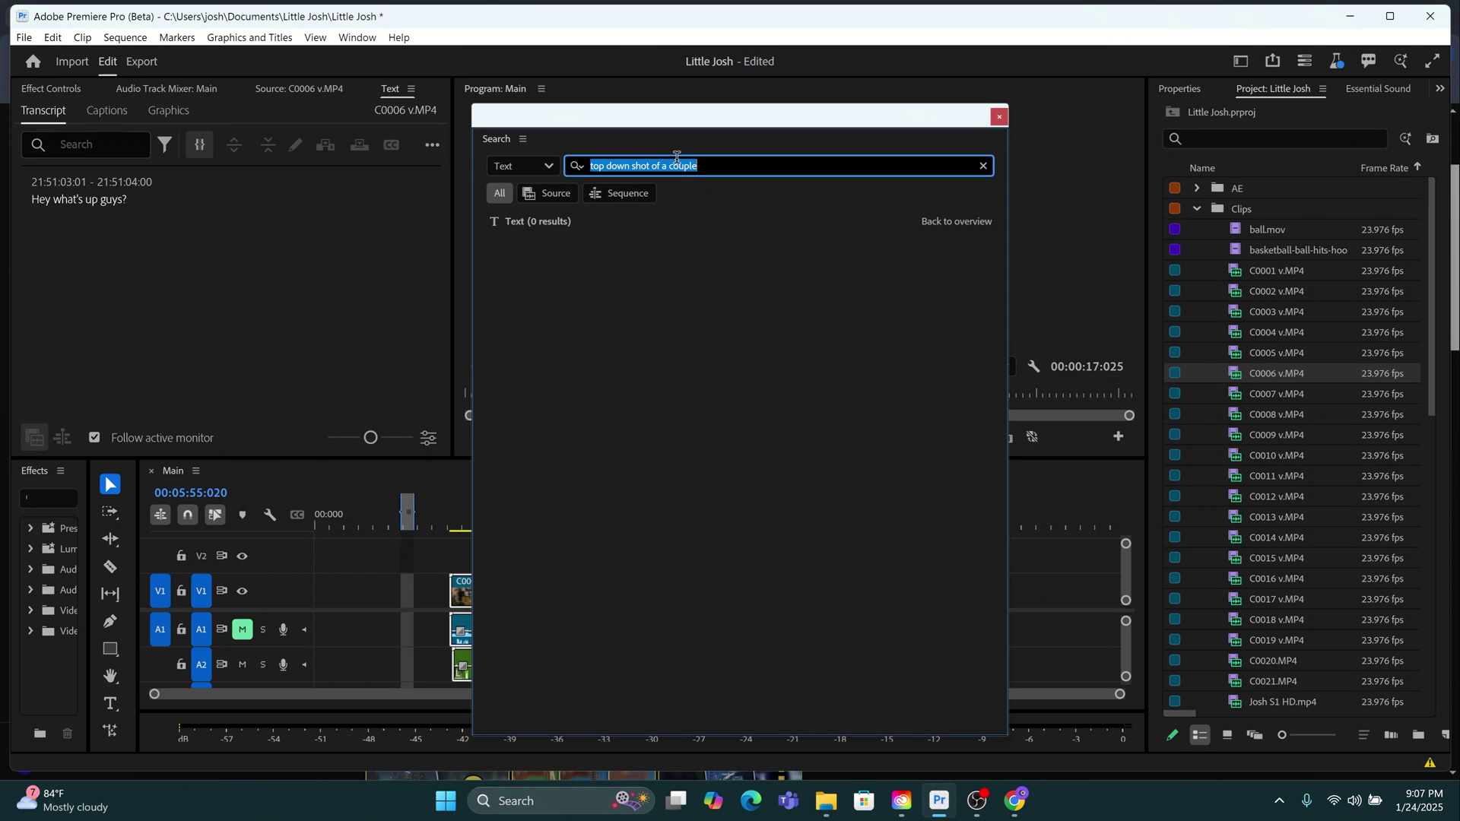
{"action": "left_click", "coordinate": [779, 166]}
{"action": "type", "text": "he"}
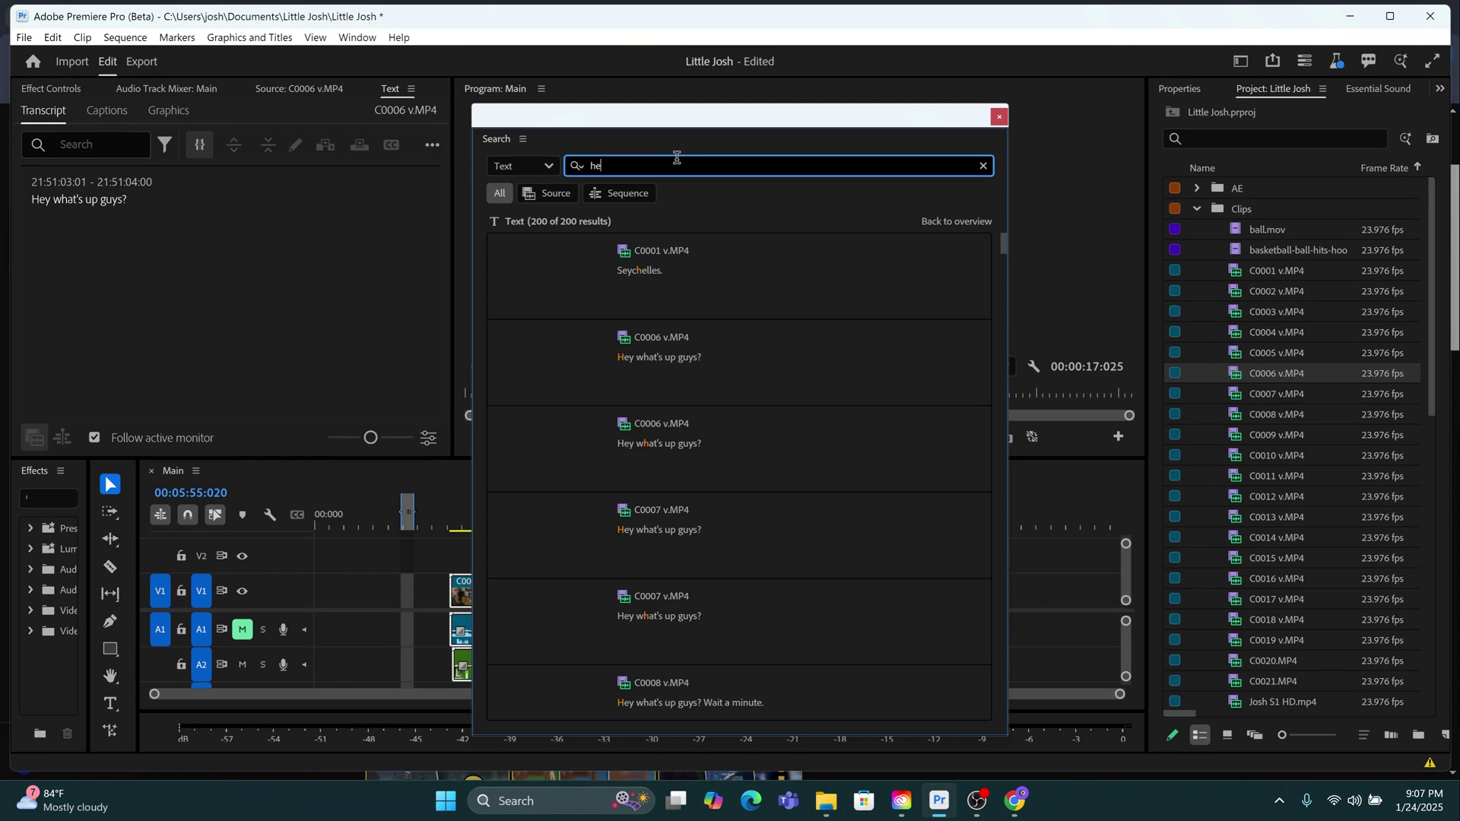
{"action": "type", "text": "y"}
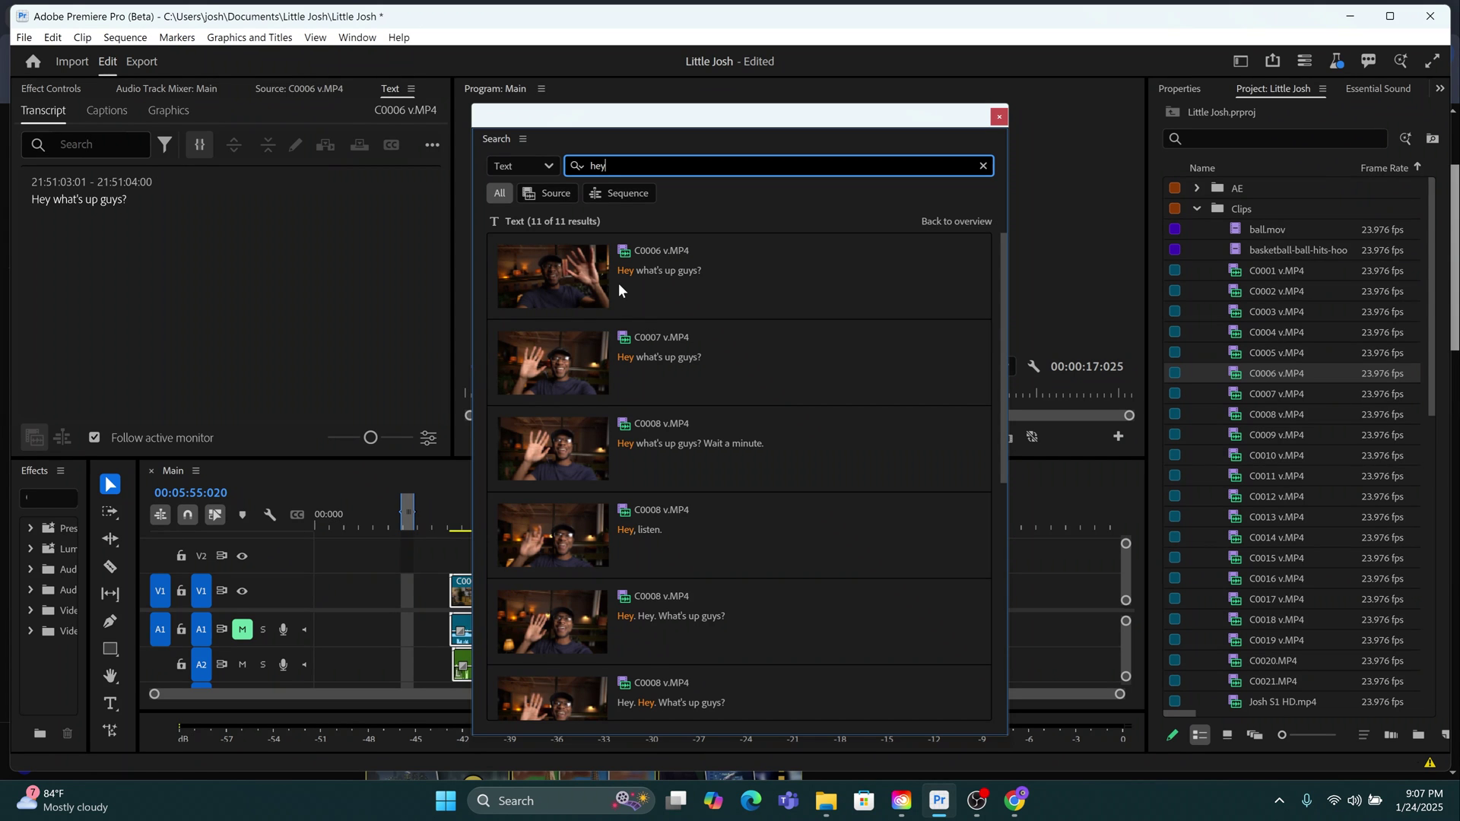
{"action": "scroll", "coordinate": [643, 331], "scroll_direction": "down", "scroll_amount": 1}
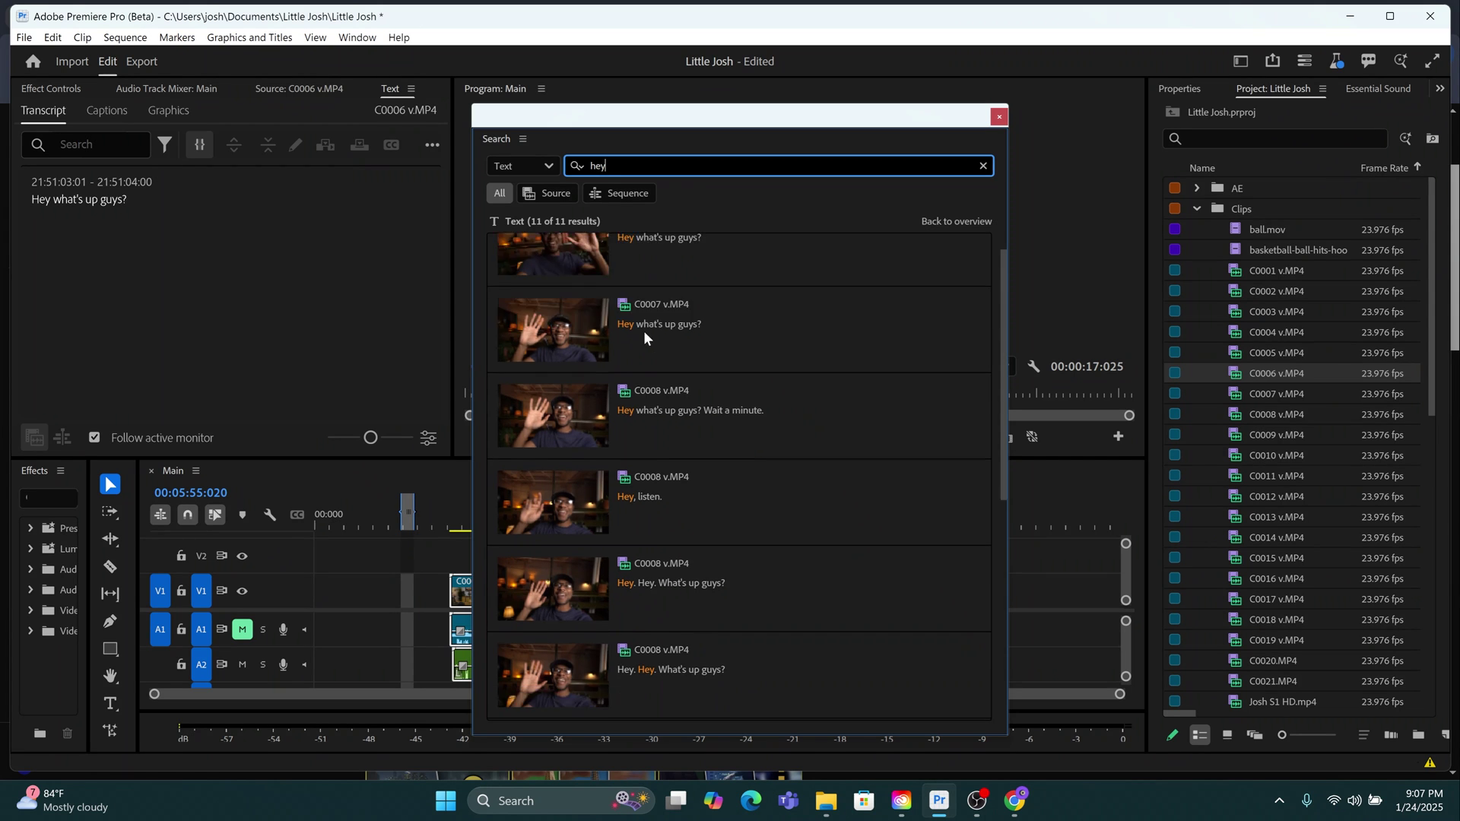
{"action": "scroll", "coordinate": [638, 353], "scroll_direction": "down", "scroll_amount": 1}
{"action": "scroll", "coordinate": [637, 361], "scroll_direction": "down", "scroll_amount": 1}
{"action": "scroll", "coordinate": [680, 394], "scroll_direction": "down", "scroll_amount": 1}
{"action": "scroll", "coordinate": [622, 477], "scroll_direction": "down", "scroll_amount": 1}
{"action": "scroll", "coordinate": [706, 509], "scroll_direction": "down", "scroll_amount": 1}
Change the 'hey' search type from Text to Metadata.
{"action": "left_click", "coordinate": [522, 165]}
{"action": "left_click", "coordinate": [515, 261]}
{"action": "left_click", "coordinate": [535, 170]}
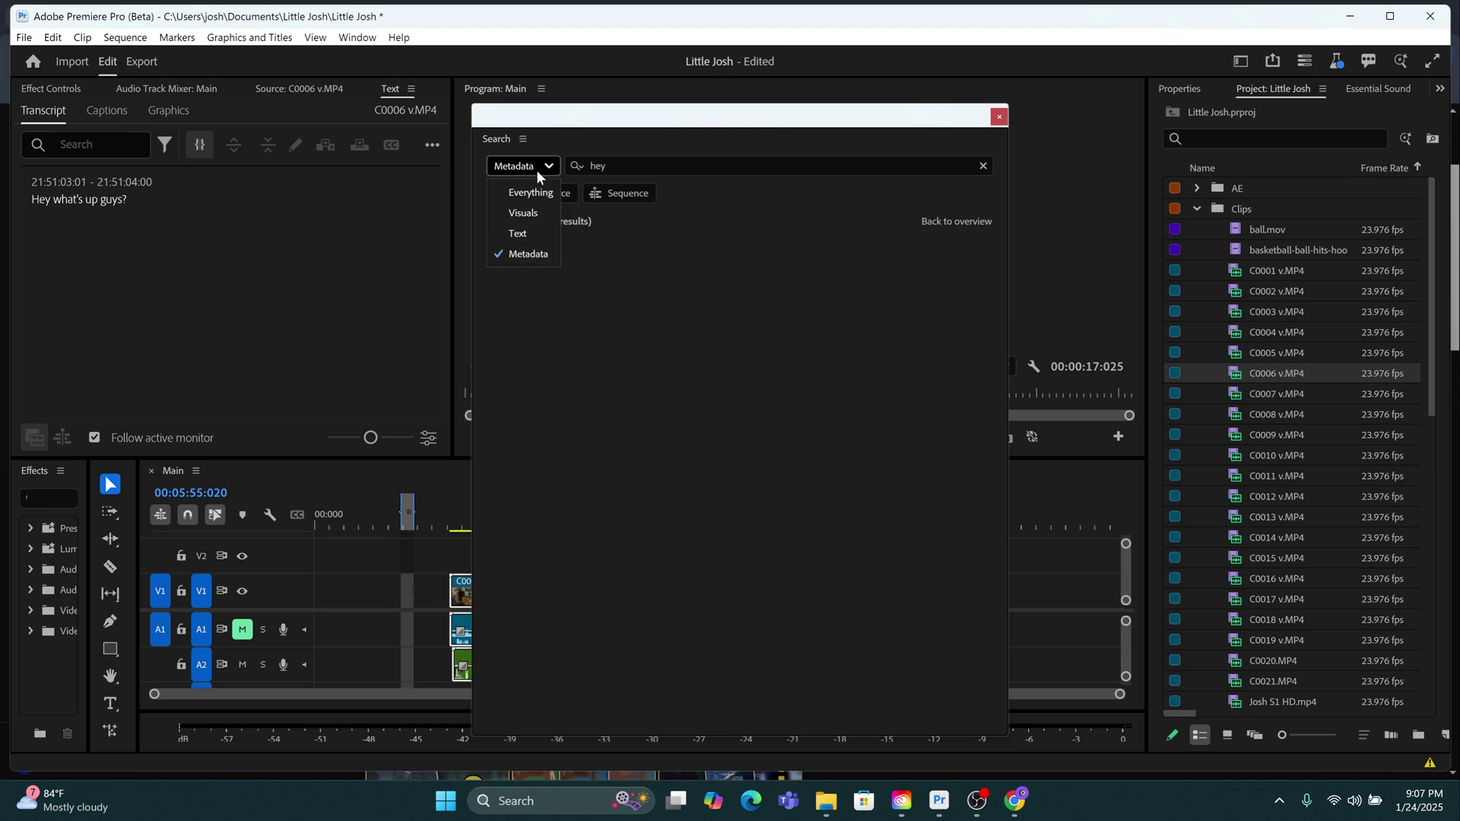
{"action": "left_click", "coordinate": [536, 168]}
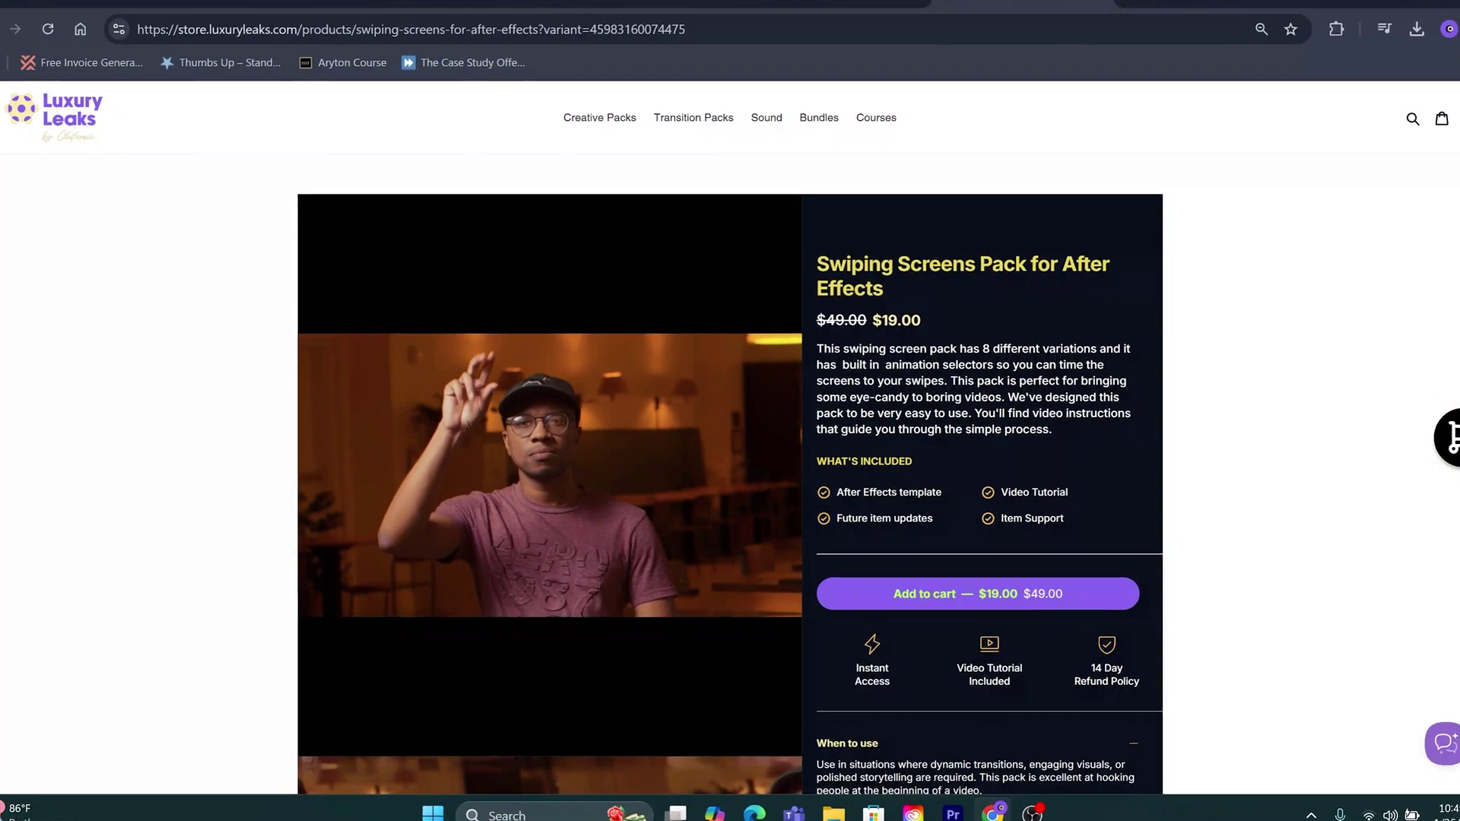